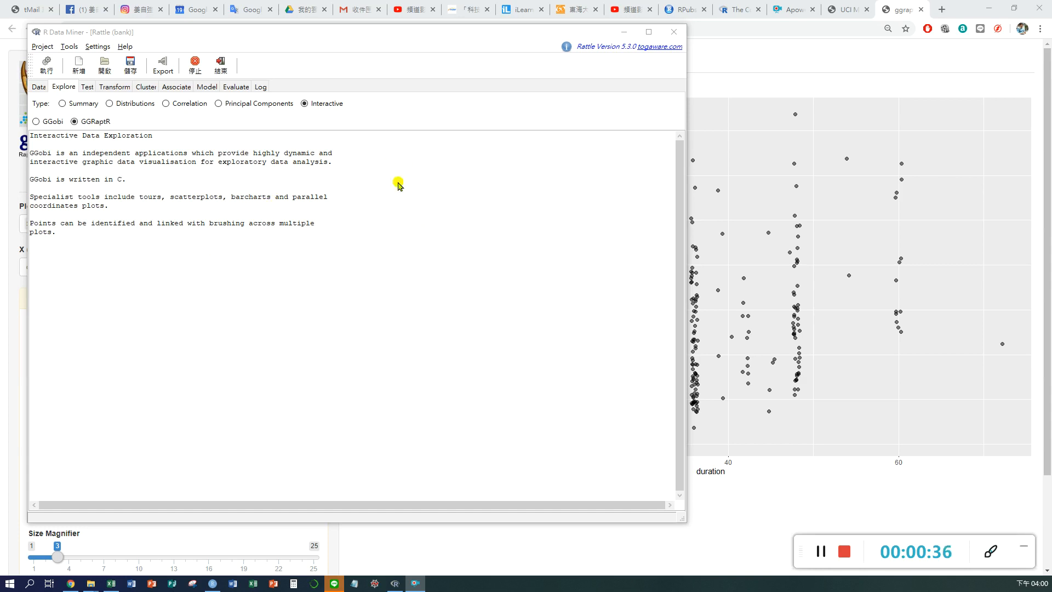
Look through the Summary, Distributions and Correlation exploration types in Rattle and return to Interactive with GGRaptR
{"action": "left_click_drag", "start_coordinate": [228, 28], "coordinate": [265, 47]}
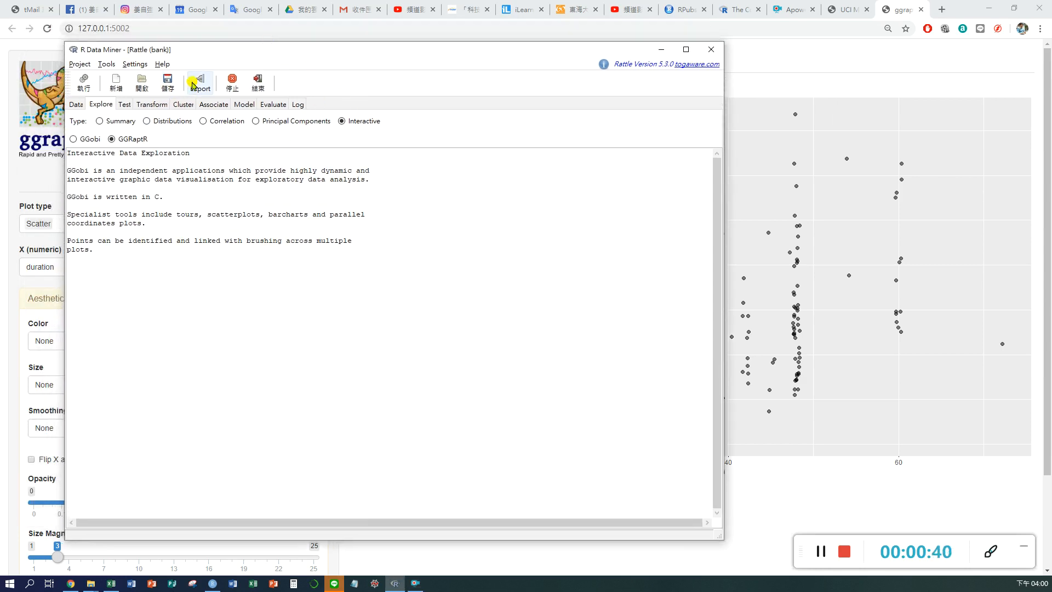
{"action": "left_click", "coordinate": [102, 108]}
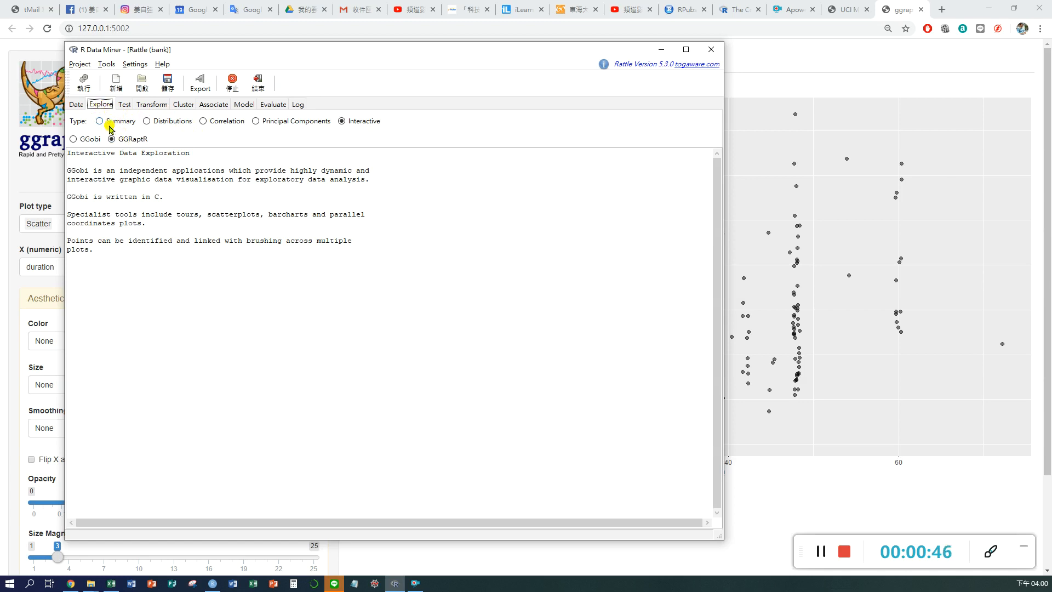
{"action": "left_click", "coordinate": [100, 121]}
{"action": "left_click", "coordinate": [147, 122]}
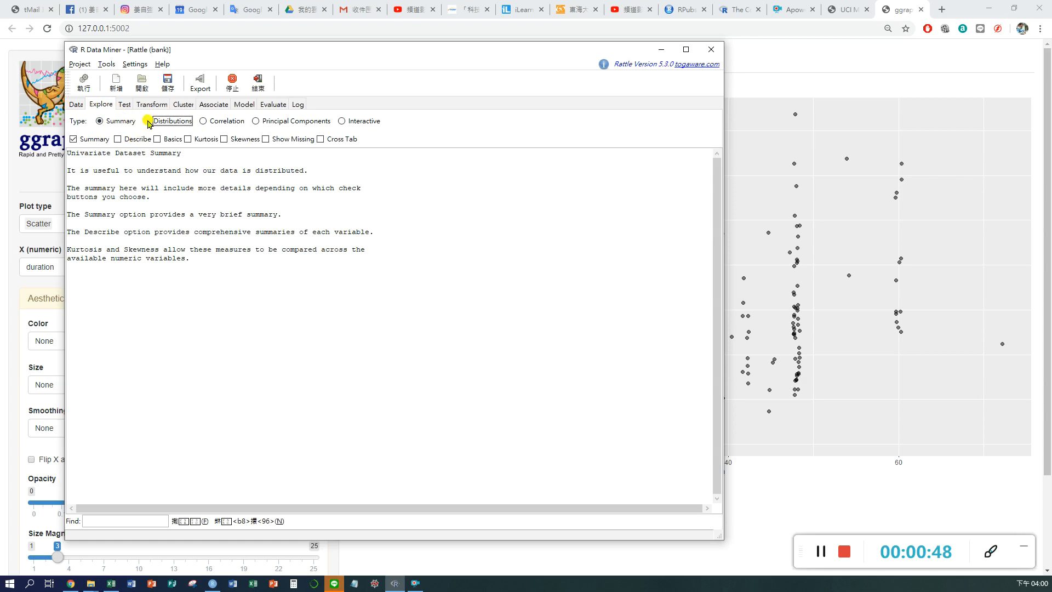
{"action": "left_click", "coordinate": [203, 121]}
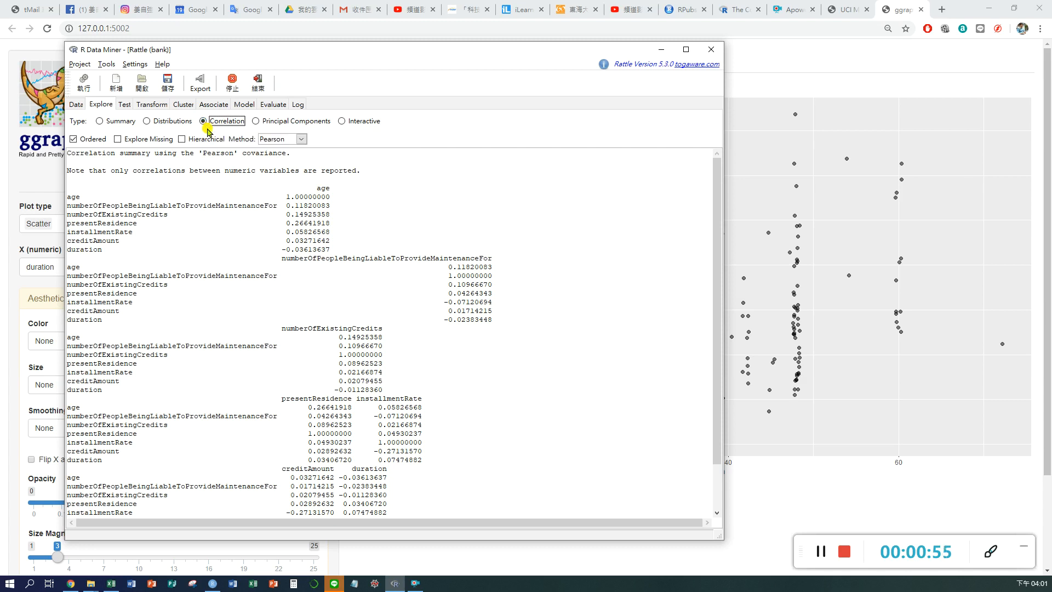
{"action": "left_click", "coordinate": [341, 125]}
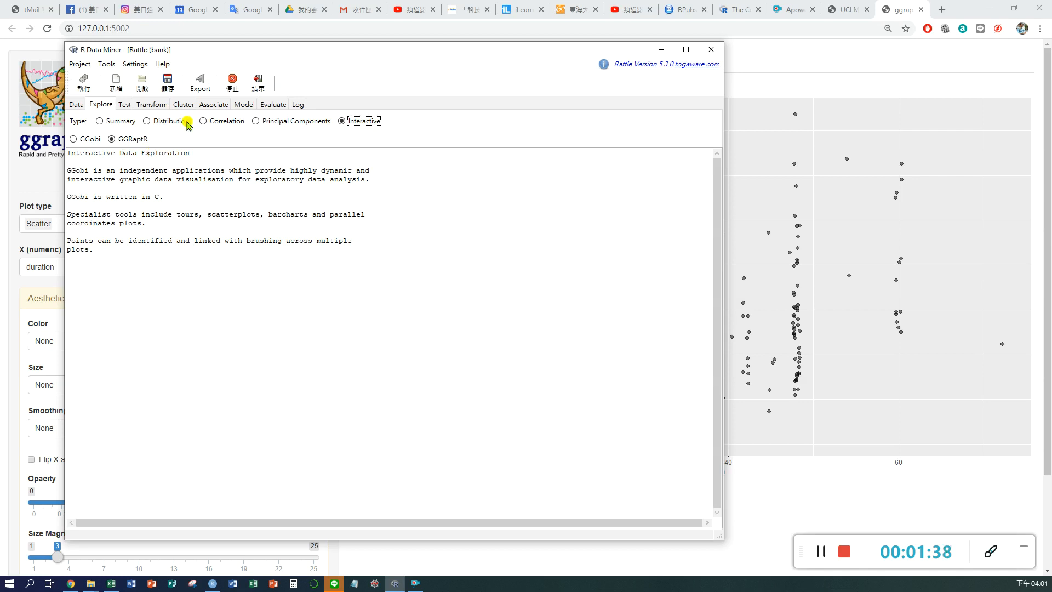
Switch from Rattle to the ggraptR page in the browser showing the bank dataset
{"action": "left_click", "coordinate": [765, 64]}
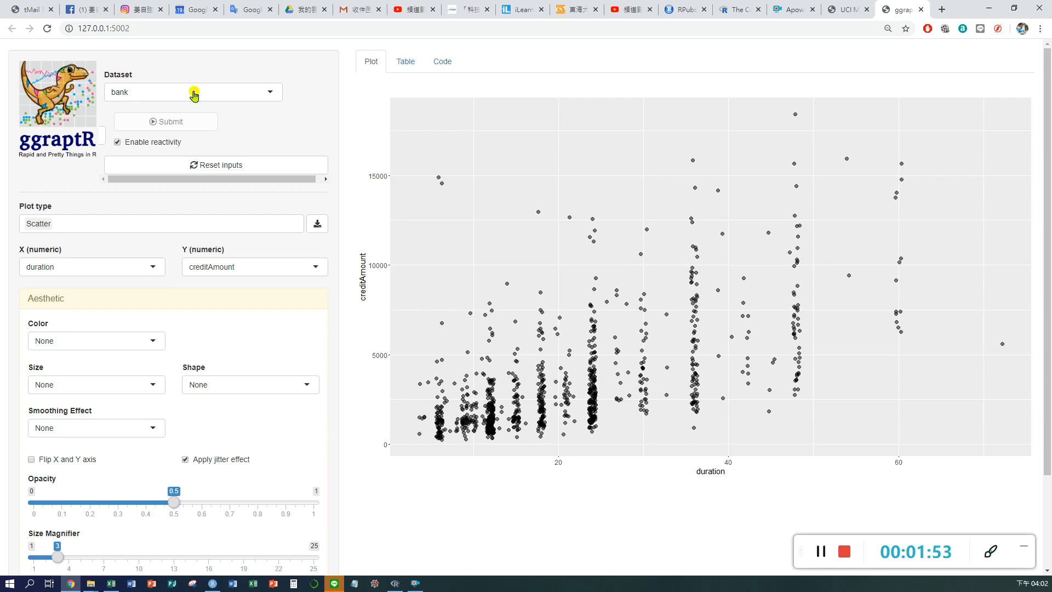
{"action": "left_click", "coordinate": [395, 583]}
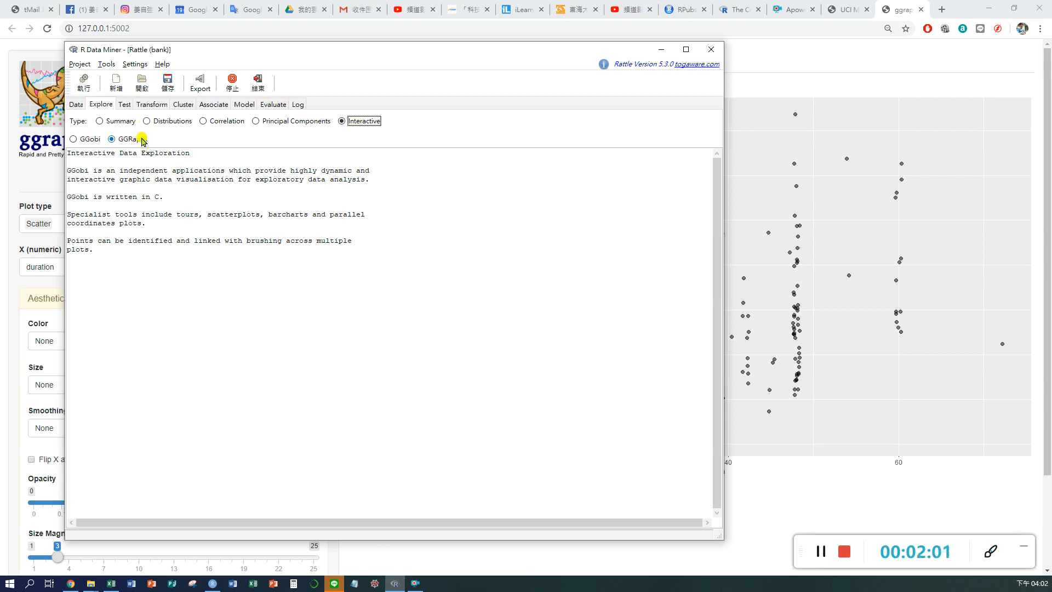
{"action": "left_click", "coordinate": [736, 81]}
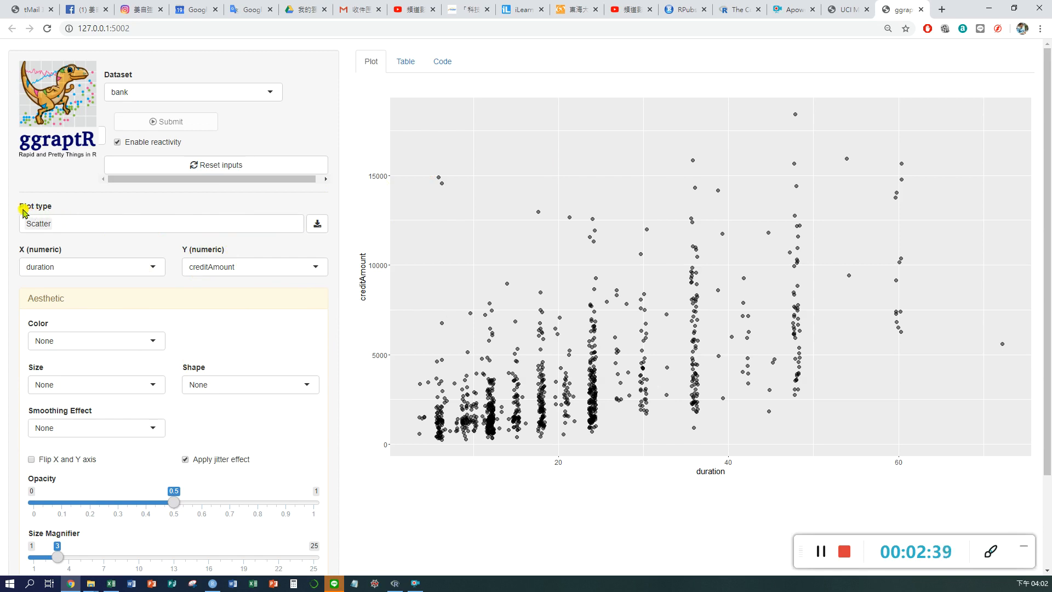
Review the plot types that can be combined with Scatter without choosing a new one
{"action": "left_click_drag", "start_coordinate": [54, 203], "coordinate": [18, 208]}
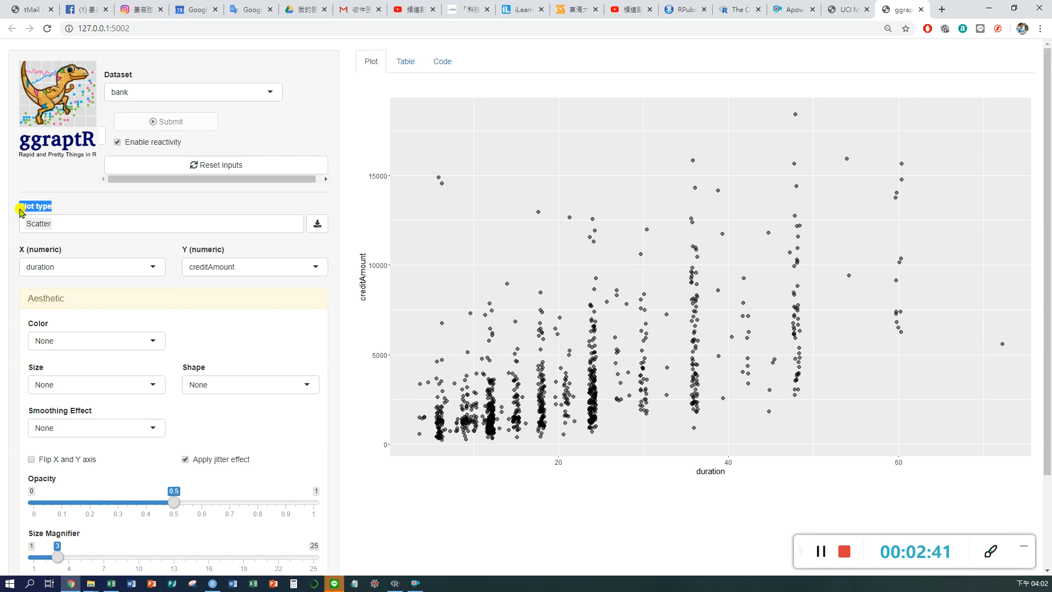
{"action": "left_click", "coordinate": [70, 219]}
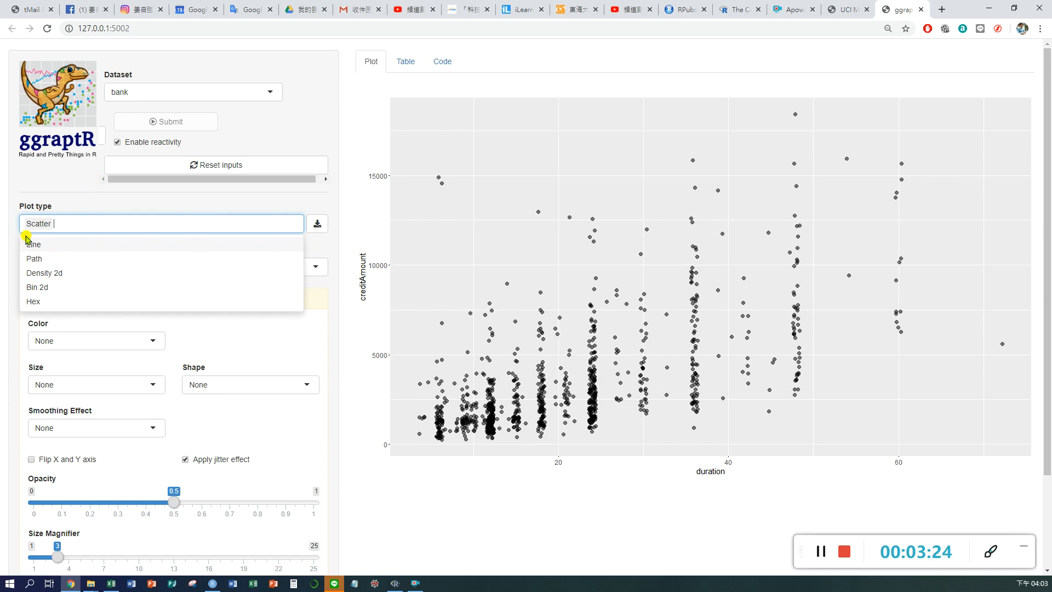
{"action": "left_click", "coordinate": [323, 247]}
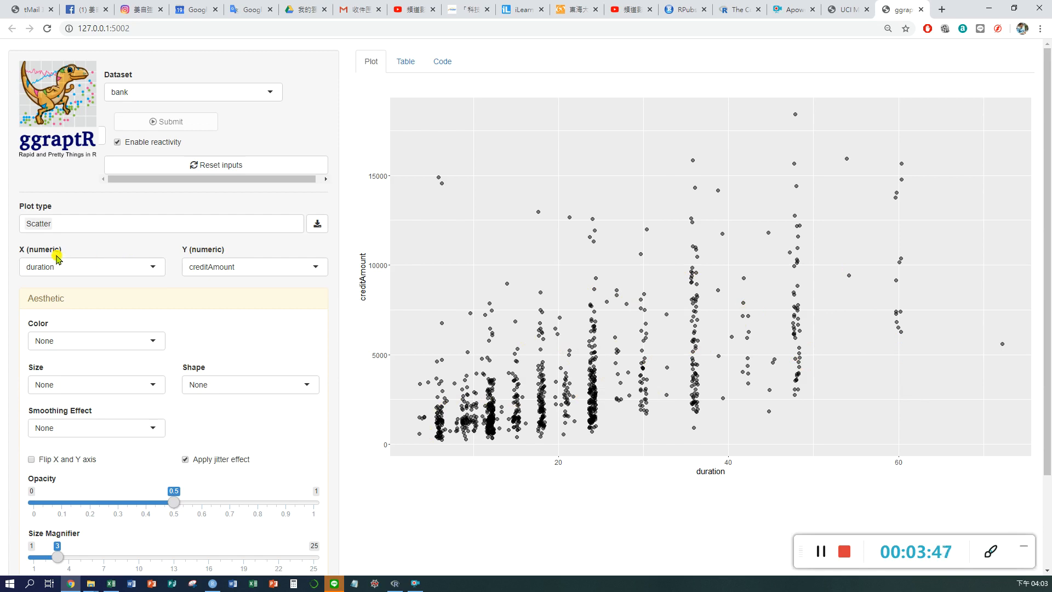
Set the scatter plot's X variable to age and its Y variable to duration
{"action": "left_click", "coordinate": [156, 271]}
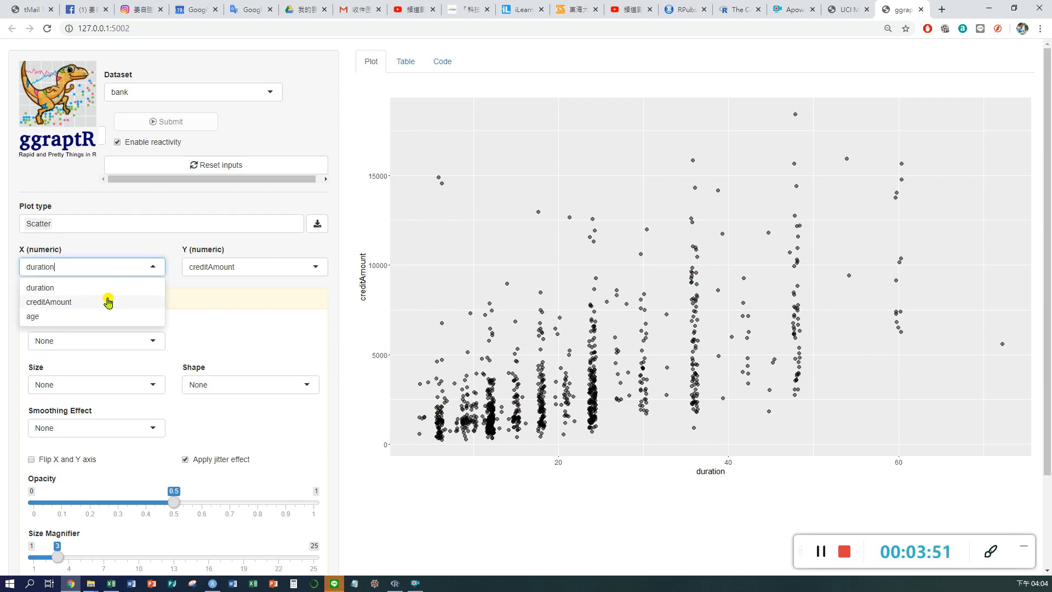
{"action": "scroll", "coordinate": [108, 300], "scroll_direction": "down", "scroll_amount": 2}
{"action": "scroll", "coordinate": [123, 194], "scroll_direction": "up", "scroll_amount": 2}
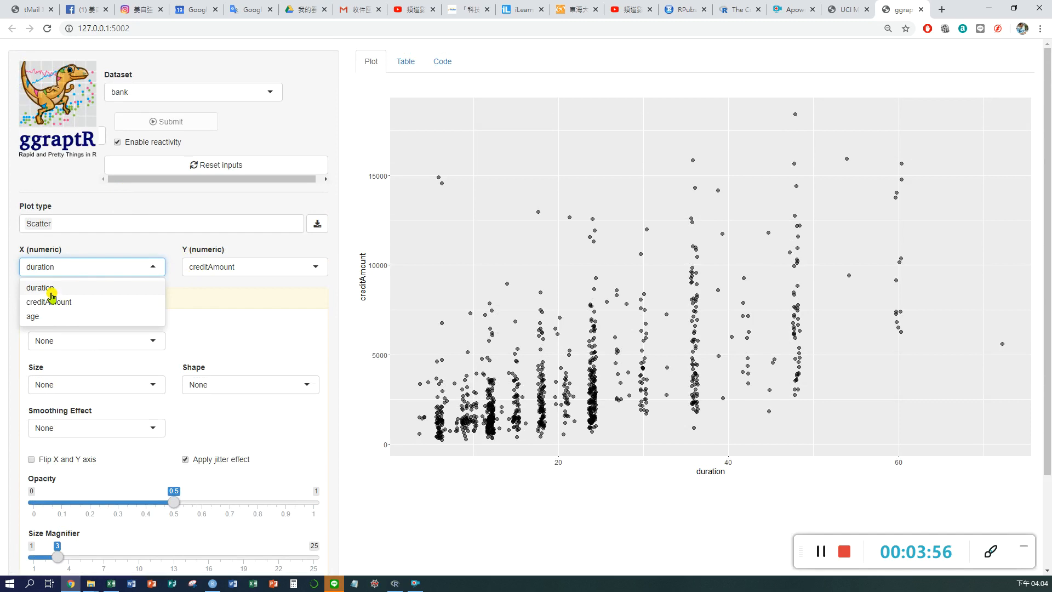
{"action": "left_click", "coordinate": [39, 318]}
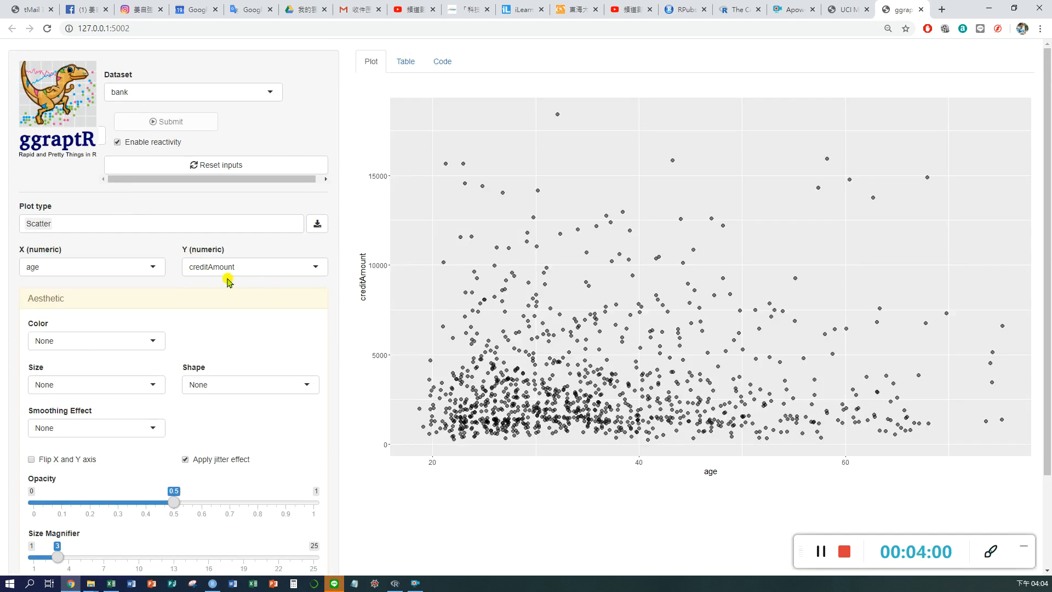
{"action": "left_click", "coordinate": [311, 267]}
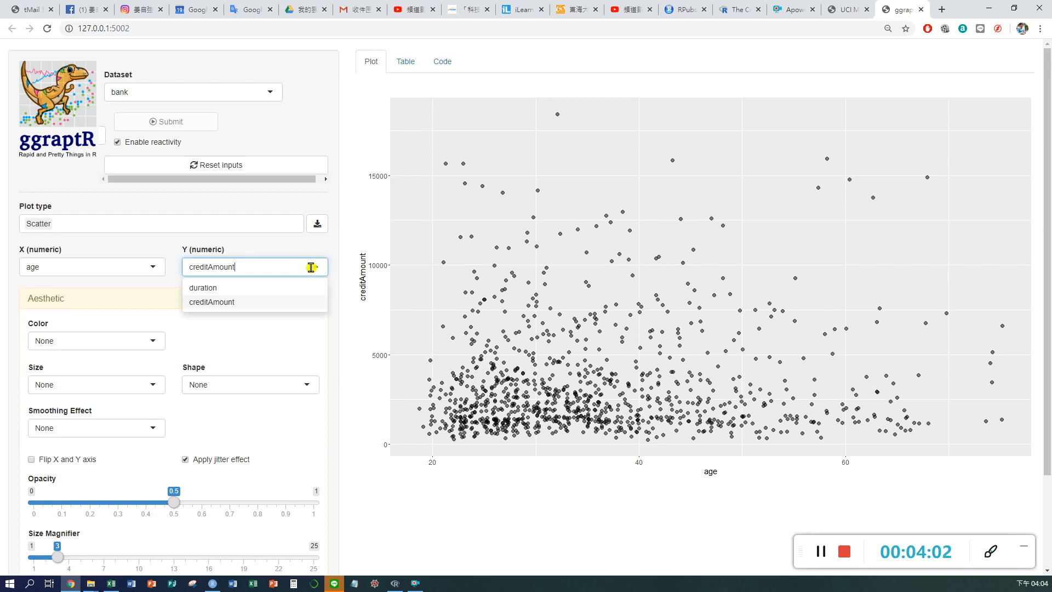
{"action": "left_click", "coordinate": [212, 291]}
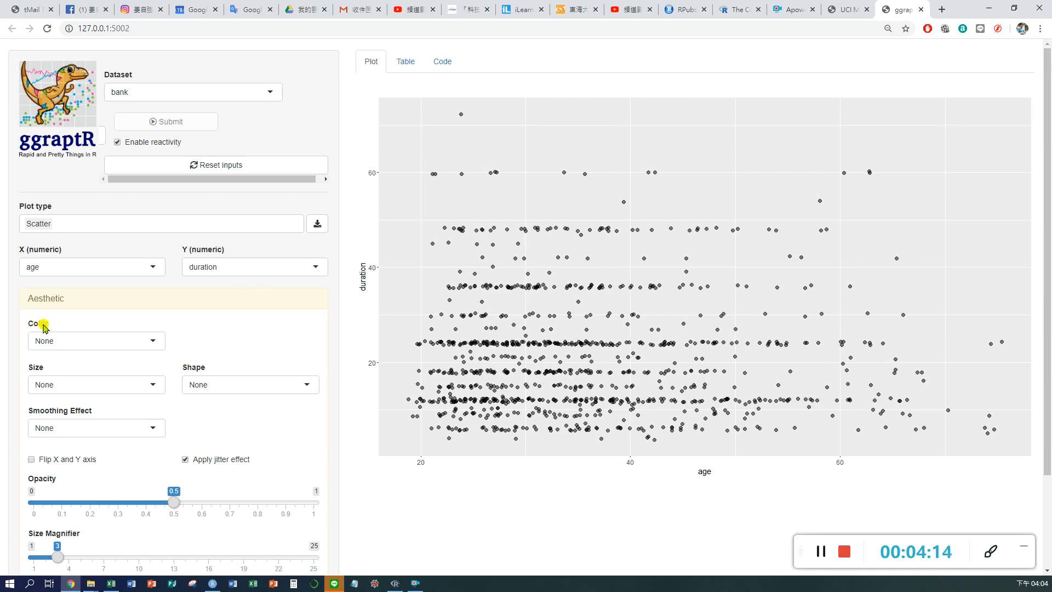
Color the scatter points by creditRisks
{"action": "left_click", "coordinate": [149, 343]}
{"action": "left_click_drag", "start_coordinate": [161, 376], "coordinate": [176, 451]}
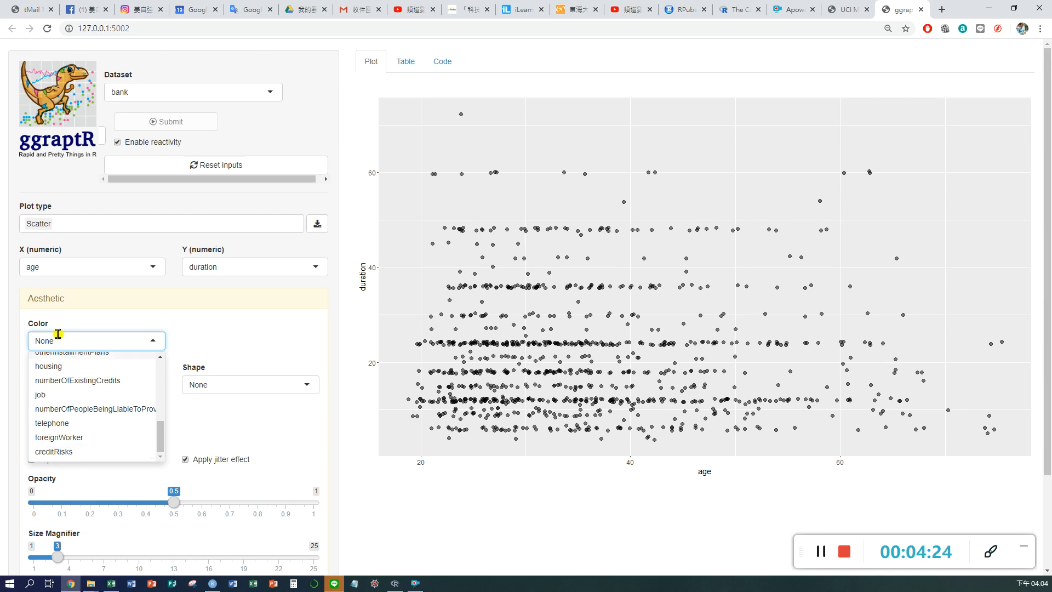
{"action": "left_click", "coordinate": [47, 452]}
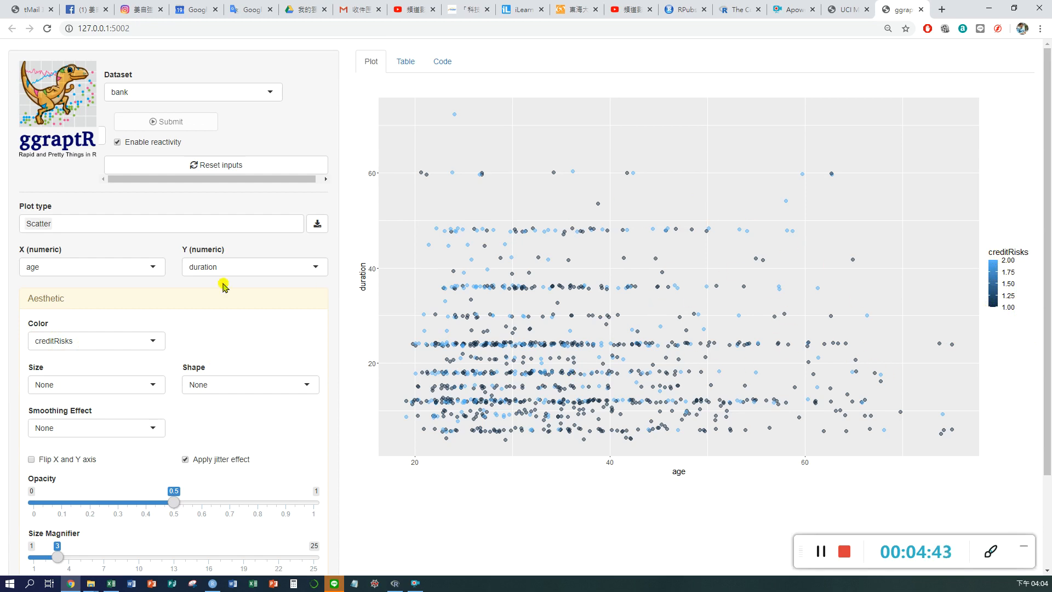
Map the size of the scatter points to age and their shape to purpose
{"action": "left_click", "coordinate": [154, 378]}
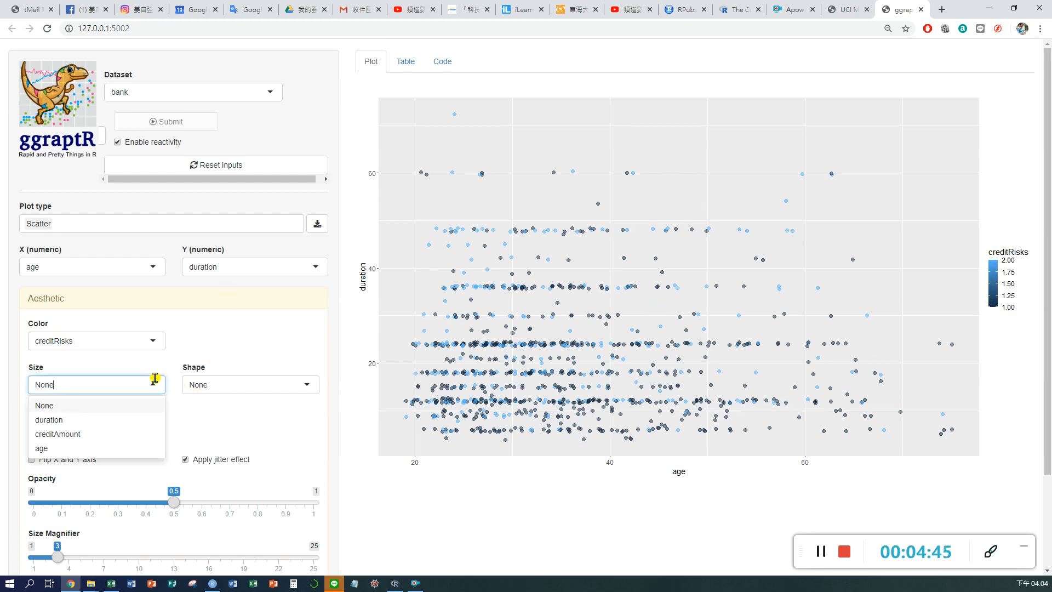
{"action": "left_click", "coordinate": [42, 449]}
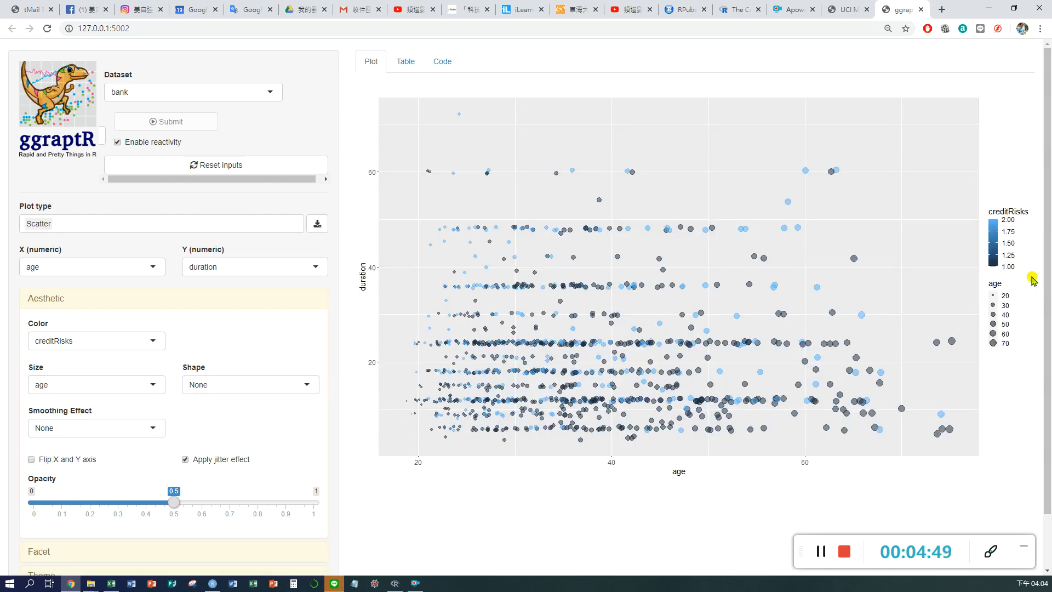
{"action": "left_click", "coordinate": [286, 386]}
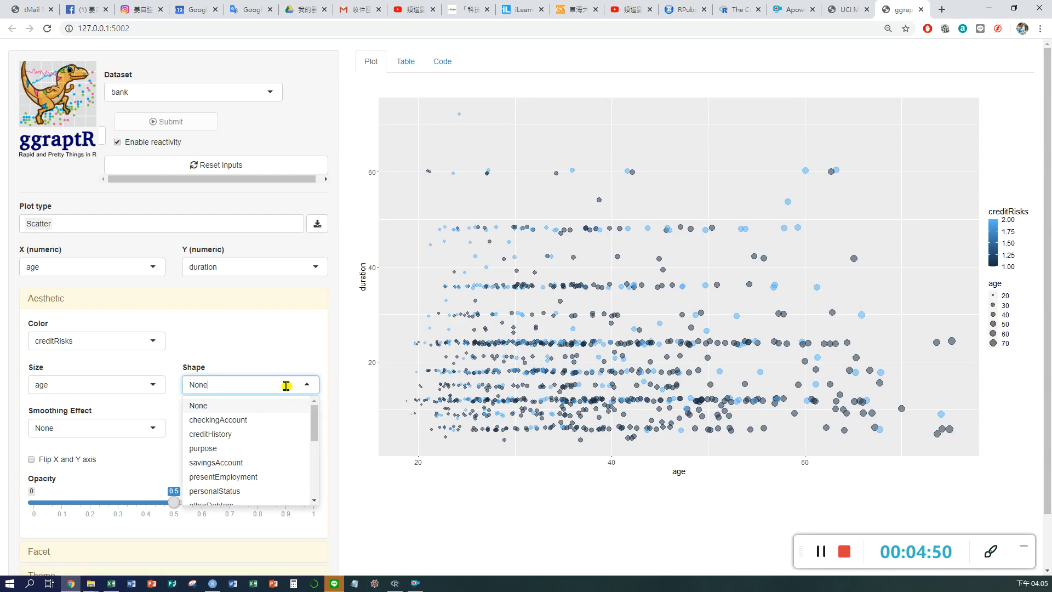
{"action": "left_click", "coordinate": [215, 449]}
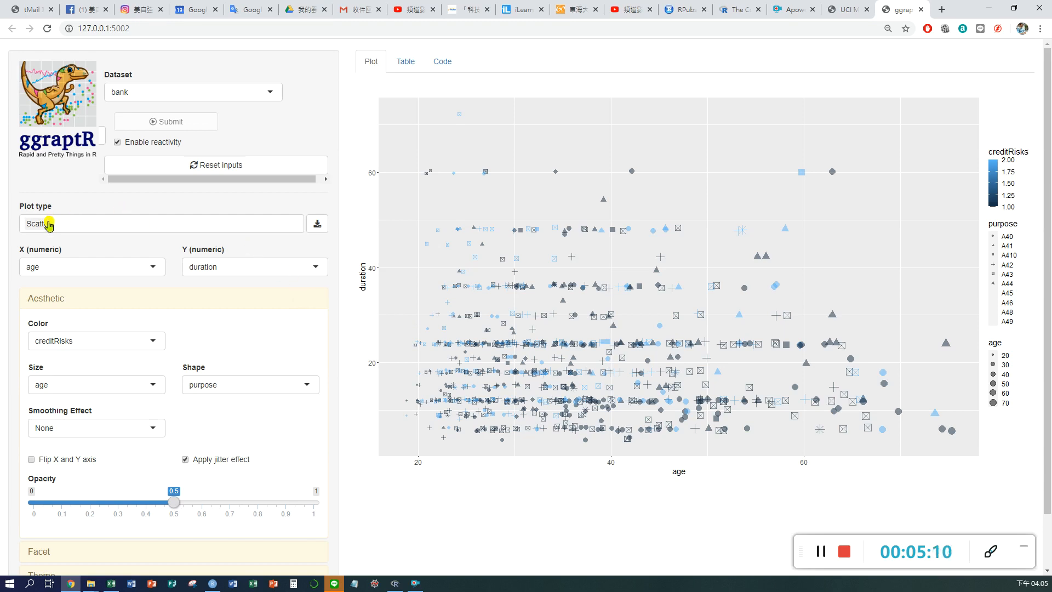
Remove Scatter as the plot type and choose Box instead
{"action": "left_click", "coordinate": [73, 223]}
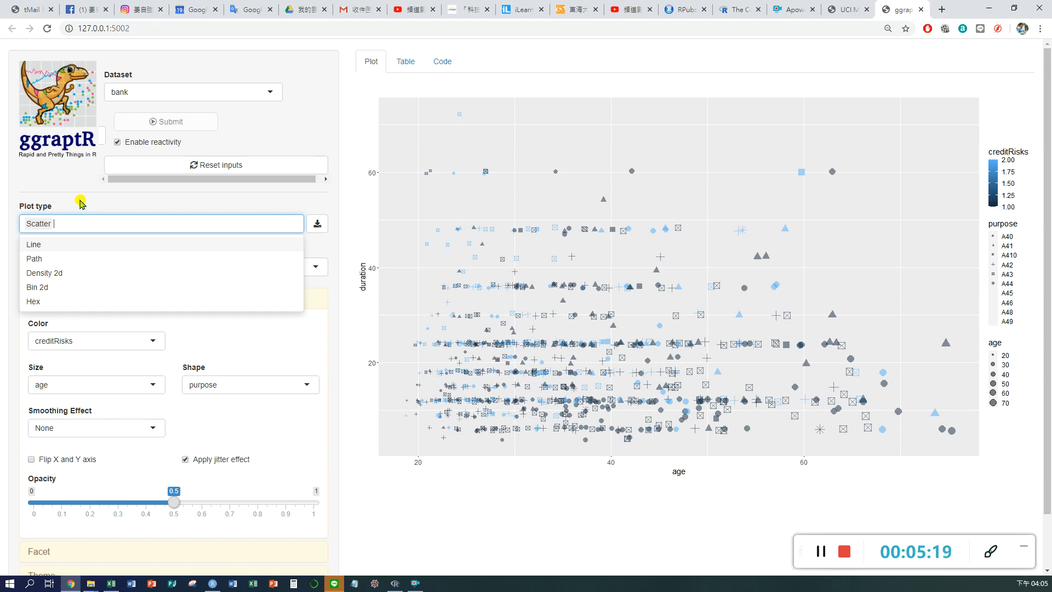
{"action": "left_click", "coordinate": [78, 199]}
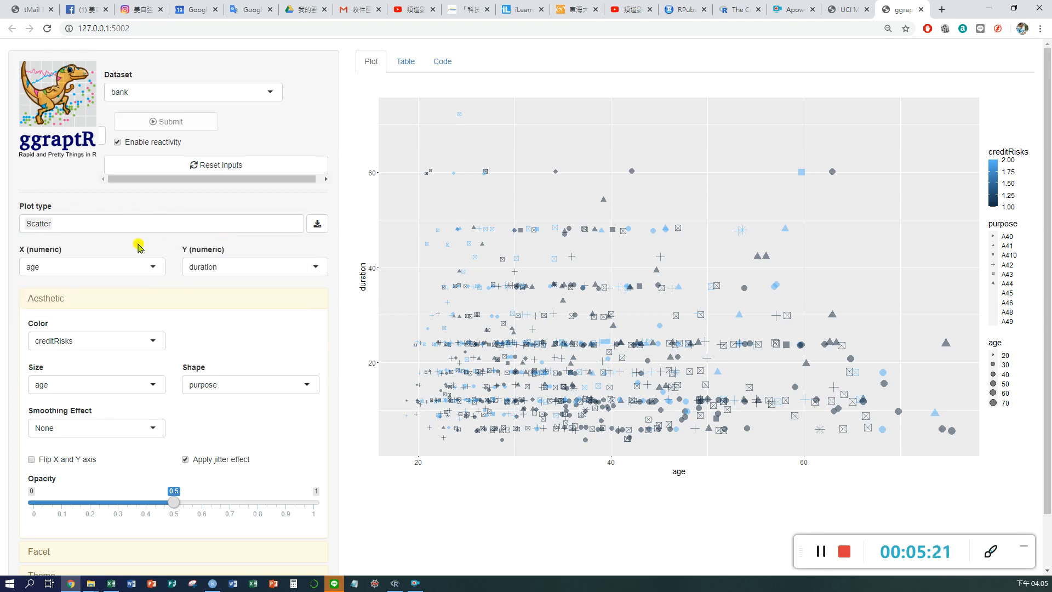
{"action": "left_click", "coordinate": [68, 222]}
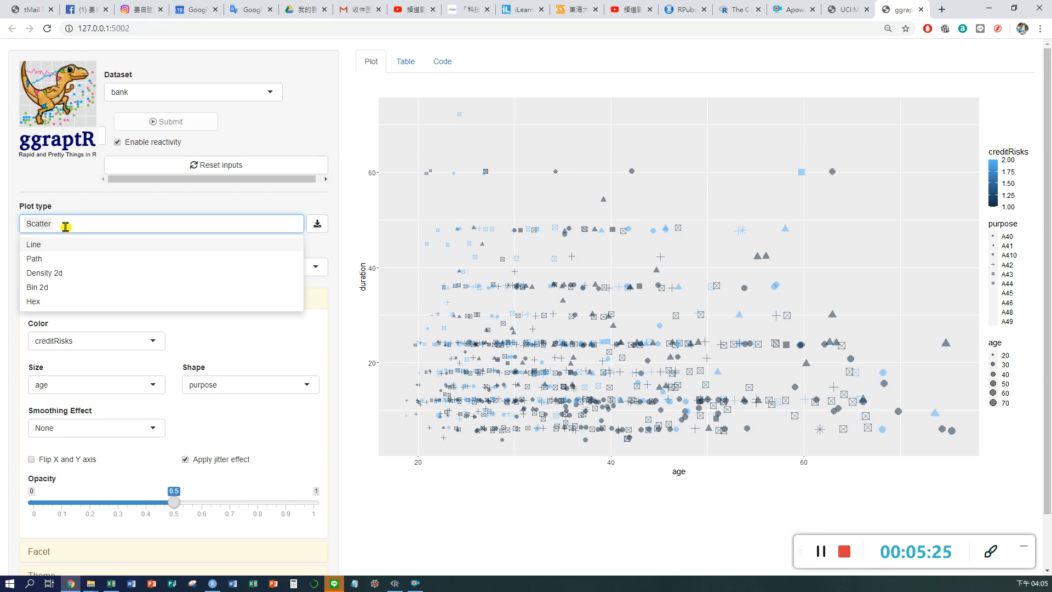
{"action": "key", "text": "BackSpace"}
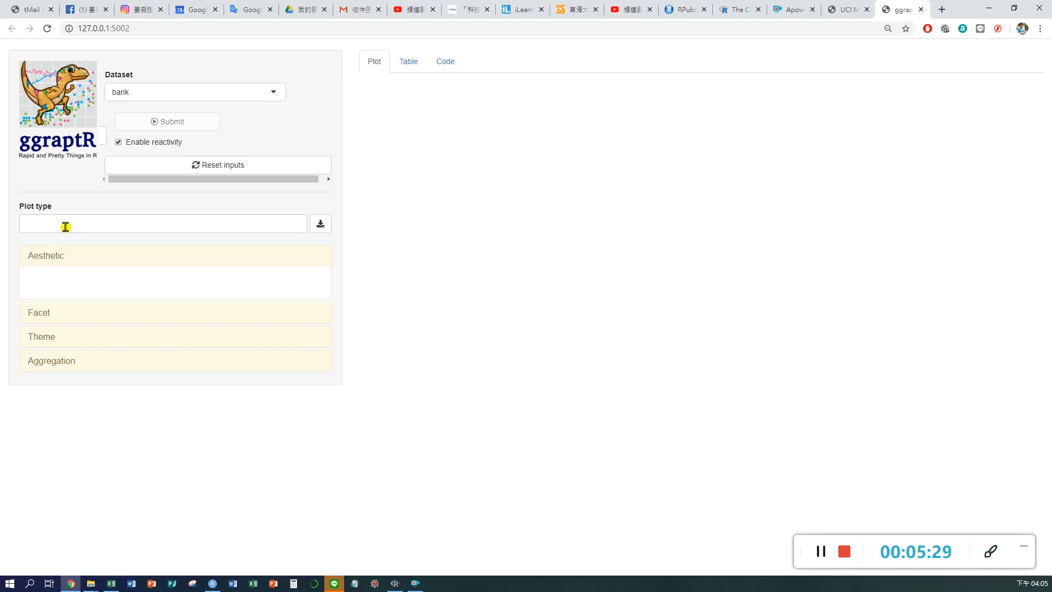
{"action": "left_click", "coordinate": [111, 224]}
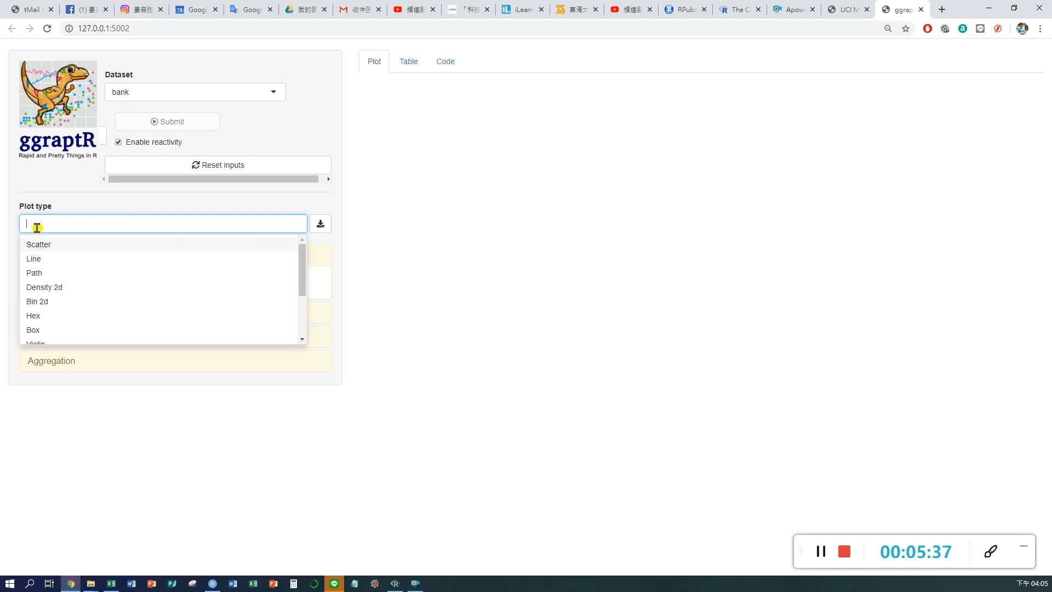
{"action": "left_click_drag", "start_coordinate": [300, 256], "coordinate": [306, 309]}
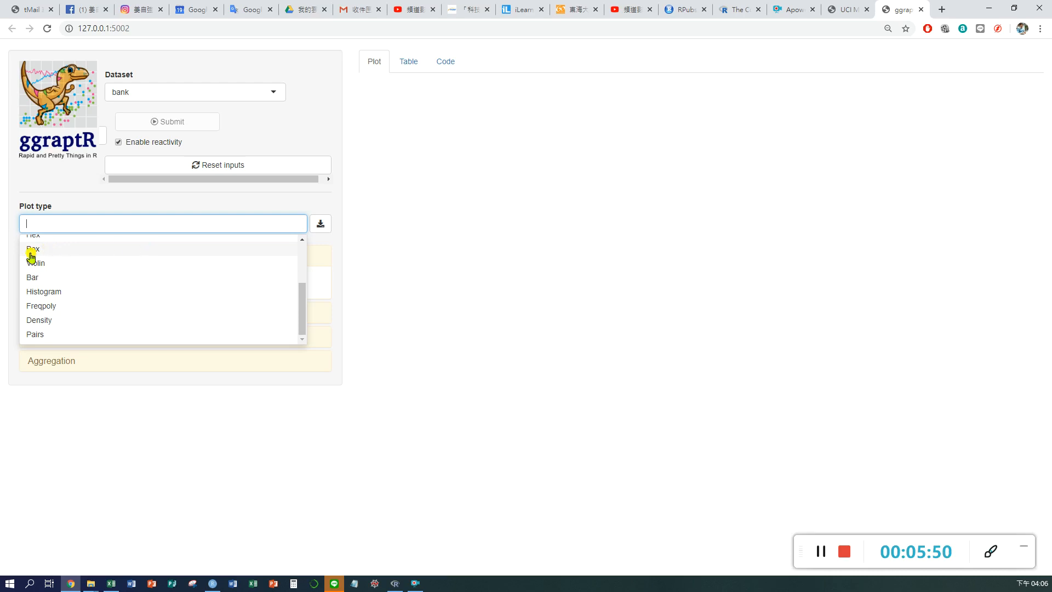
{"action": "scroll", "coordinate": [124, 287], "scroll_direction": "up", "scroll_amount": 3}
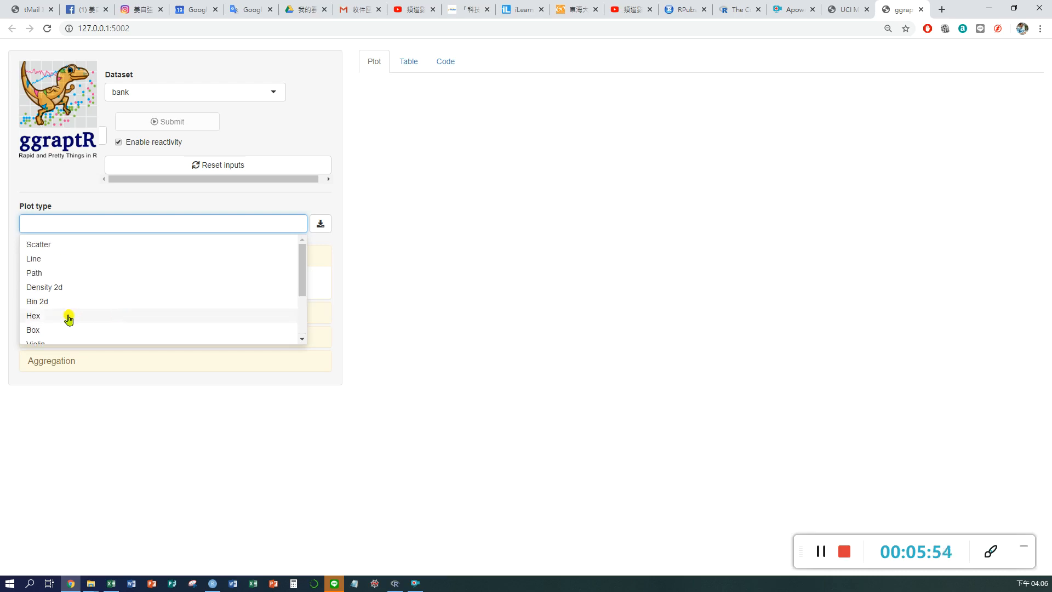
{"action": "left_click", "coordinate": [33, 330]}
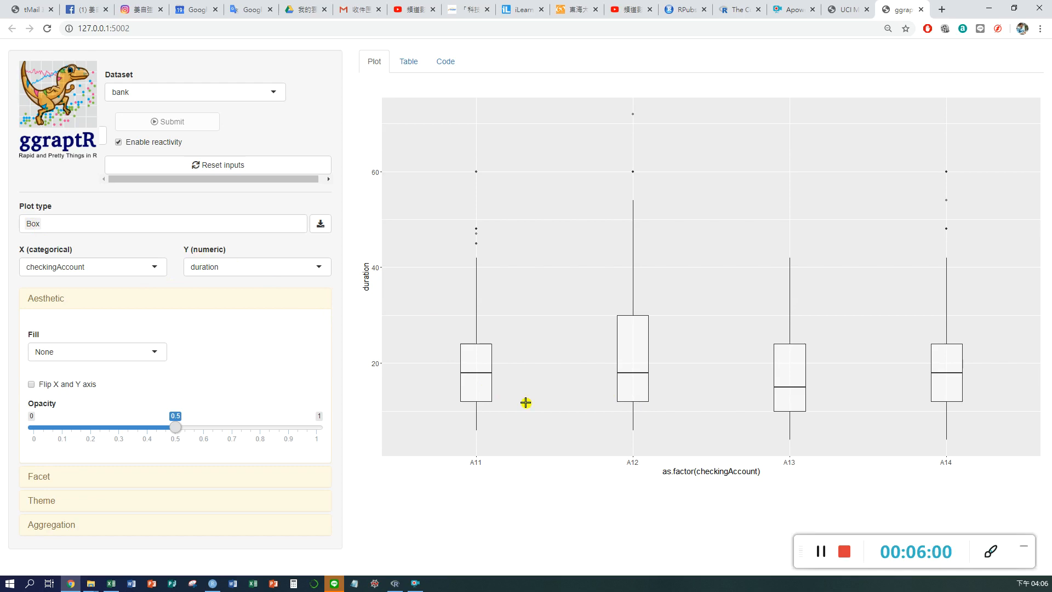
Set the box plot's categorical X variable to job and fill the boxes by purpose
{"action": "left_click", "coordinate": [315, 267]}
{"action": "left_click", "coordinate": [121, 240]}
{"action": "left_click", "coordinate": [155, 267]}
{"action": "left_click_drag", "start_coordinate": [160, 299], "coordinate": [173, 375]}
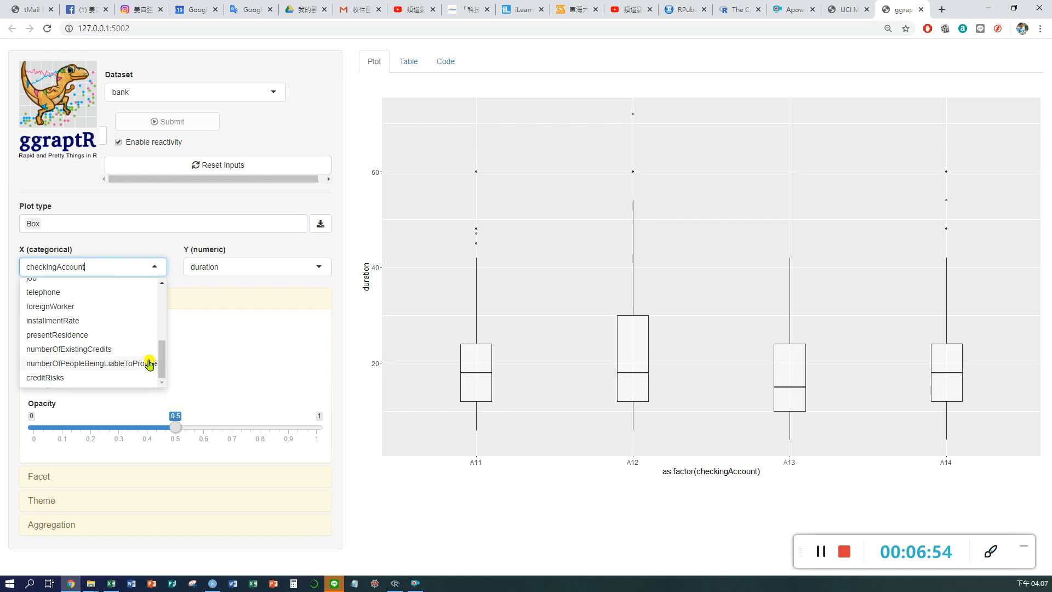
{"action": "left_click_drag", "start_coordinate": [163, 359], "coordinate": [161, 345]}
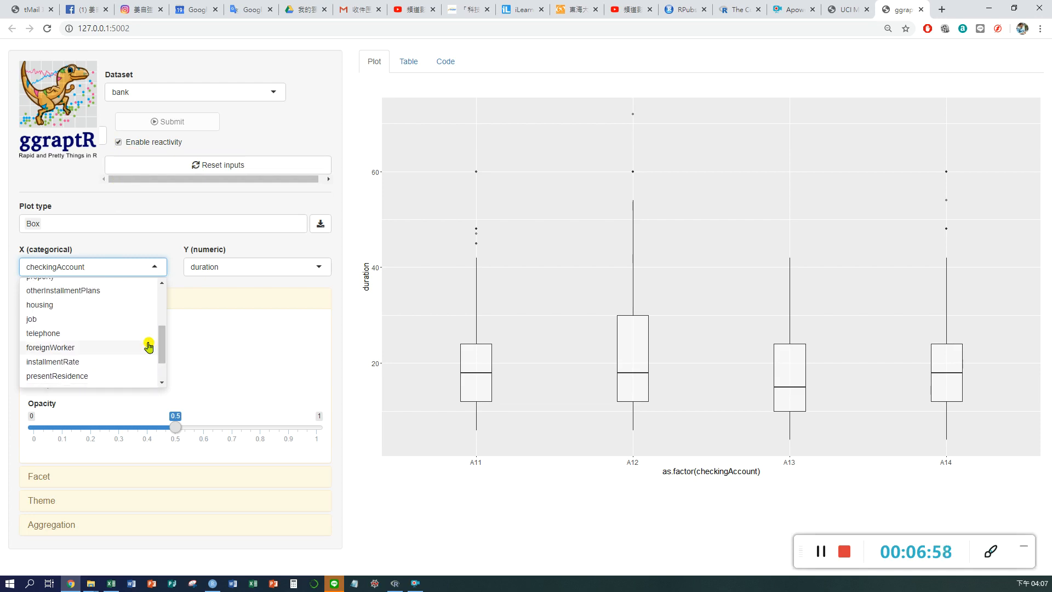
{"action": "left_click", "coordinate": [42, 319]}
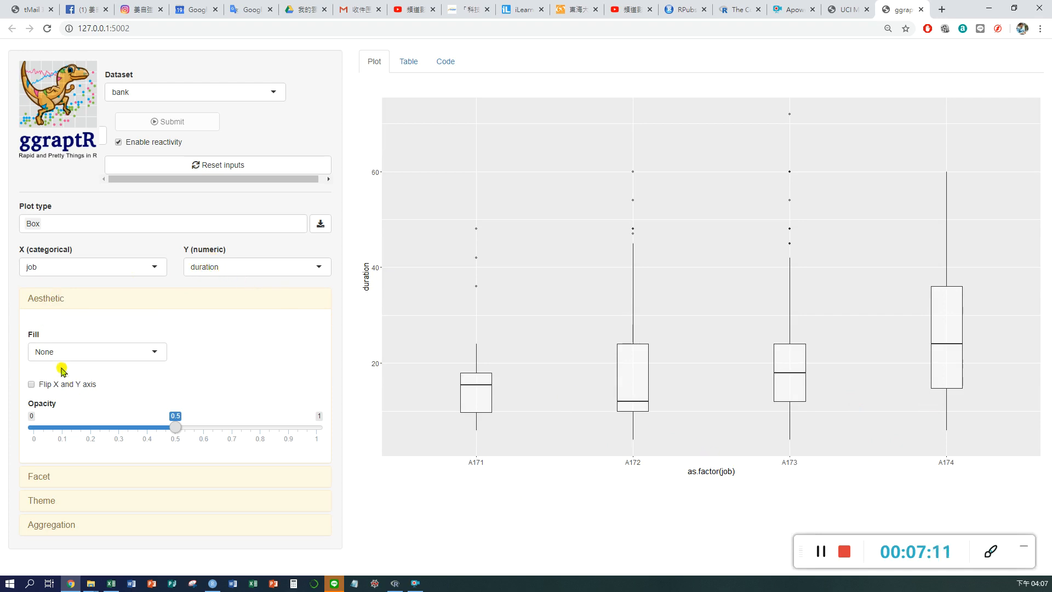
{"action": "left_click", "coordinate": [158, 355]}
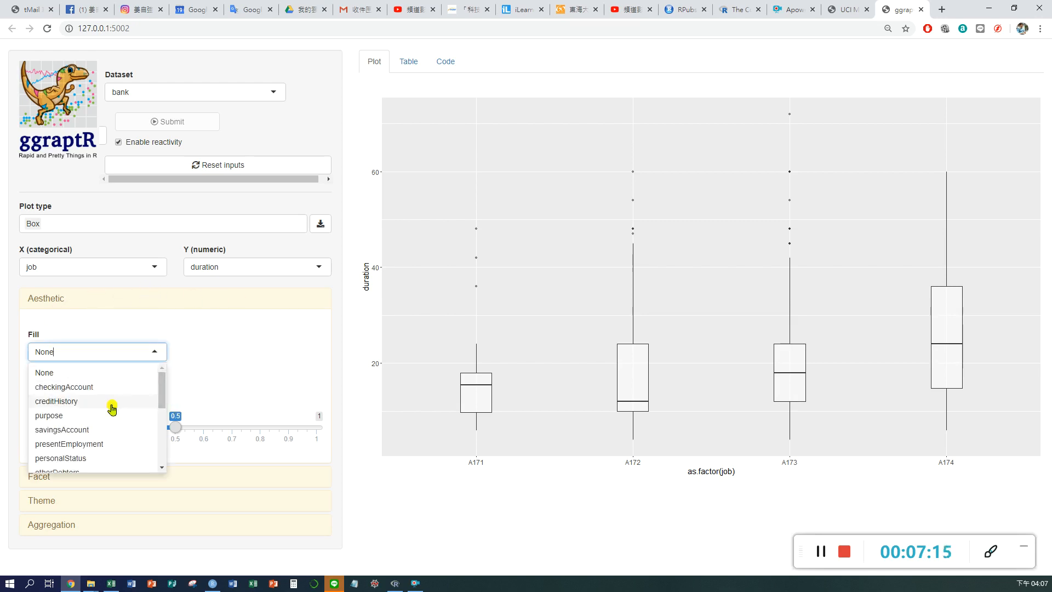
{"action": "left_click", "coordinate": [57, 415]}
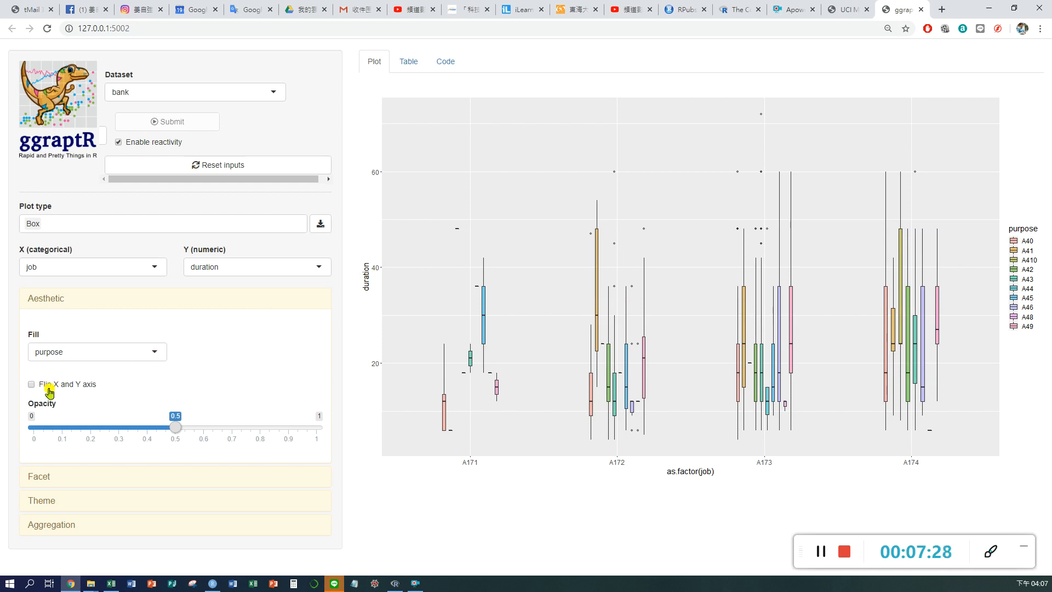
Try flipping the box plot's X and Y axes, set its fill to None, and turn the axis flip back off
{"action": "left_click", "coordinate": [32, 385]}
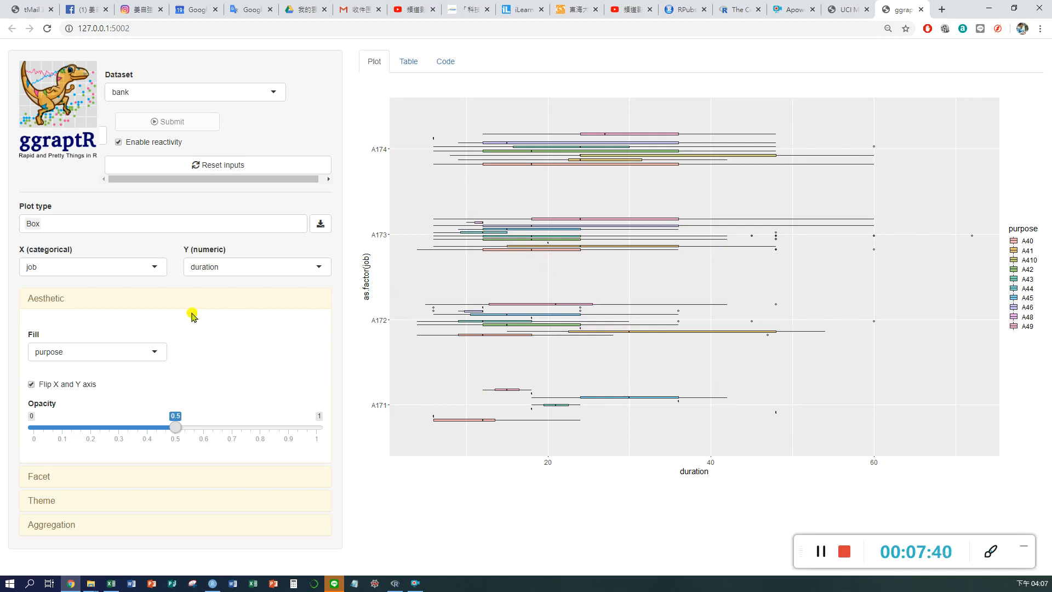
{"action": "left_click", "coordinate": [154, 353]}
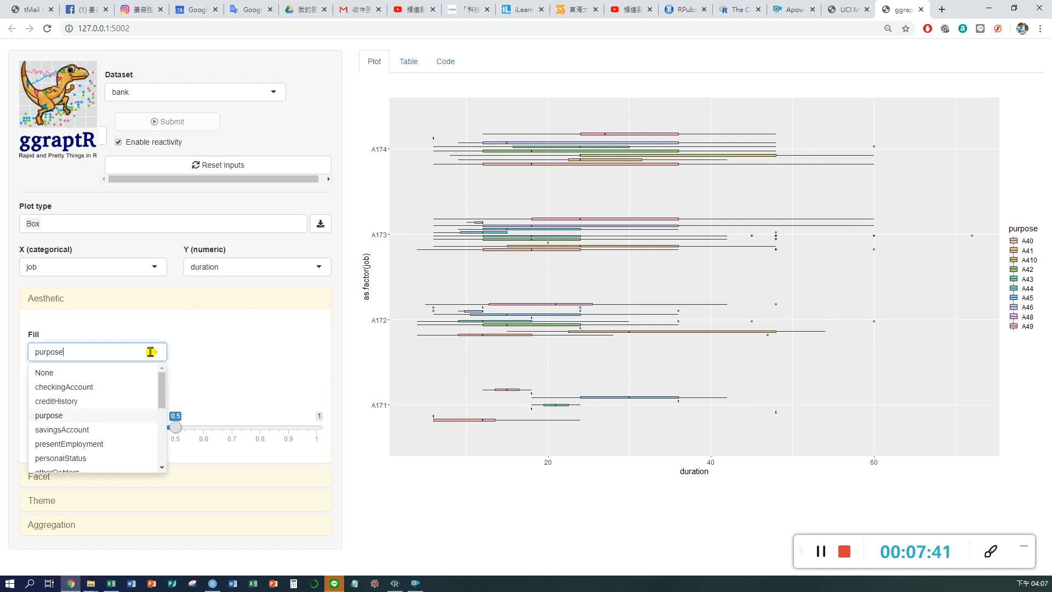
{"action": "left_click", "coordinate": [35, 373]}
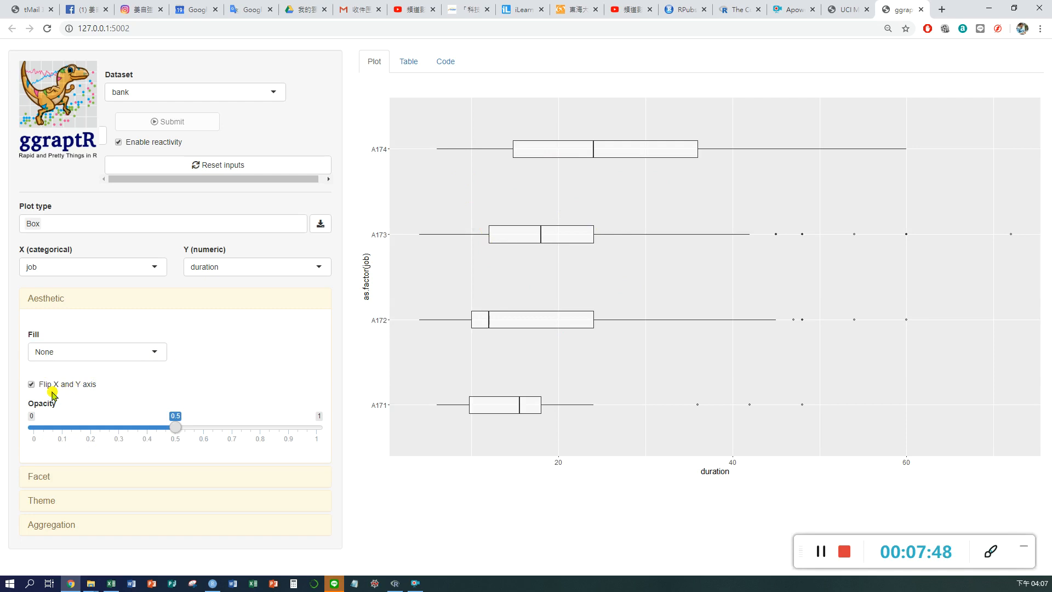
{"action": "left_click", "coordinate": [30, 385]}
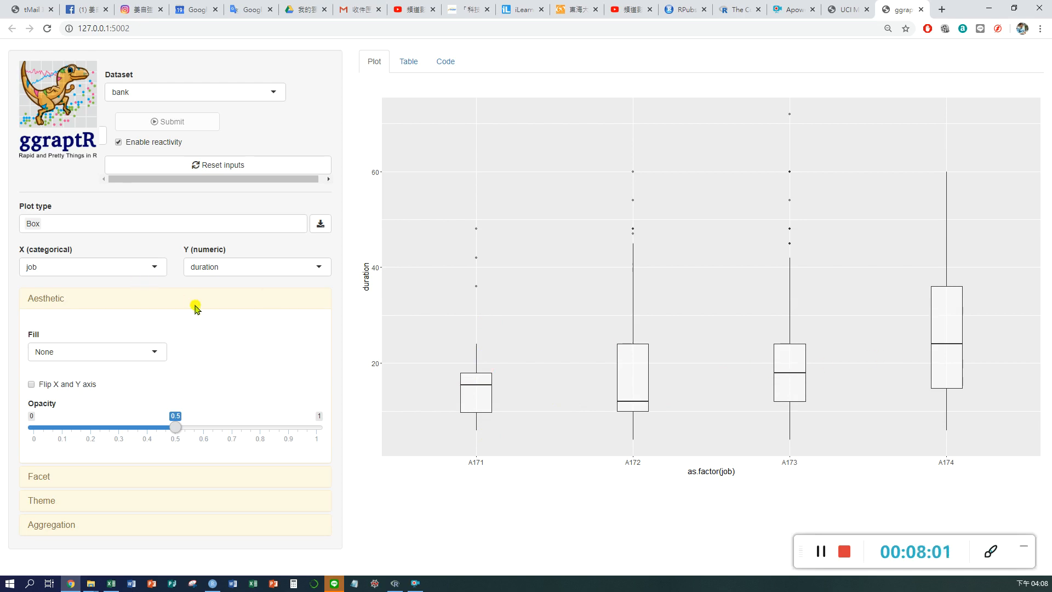
Remove Box as the plot type and choose Histogram instead
{"action": "left_click", "coordinate": [98, 225]}
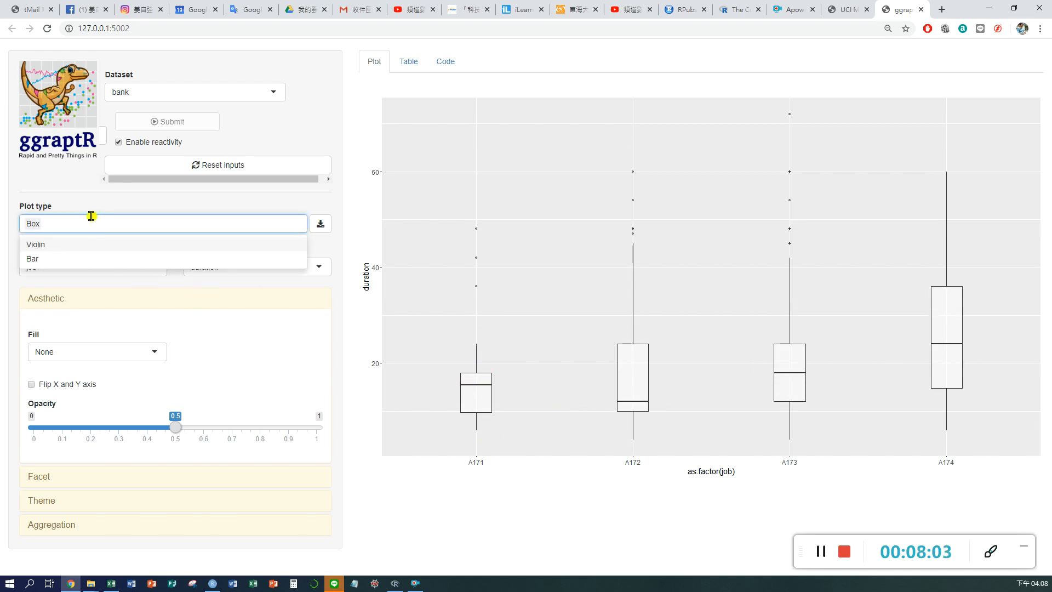
{"action": "key", "text": "BackSpace"}
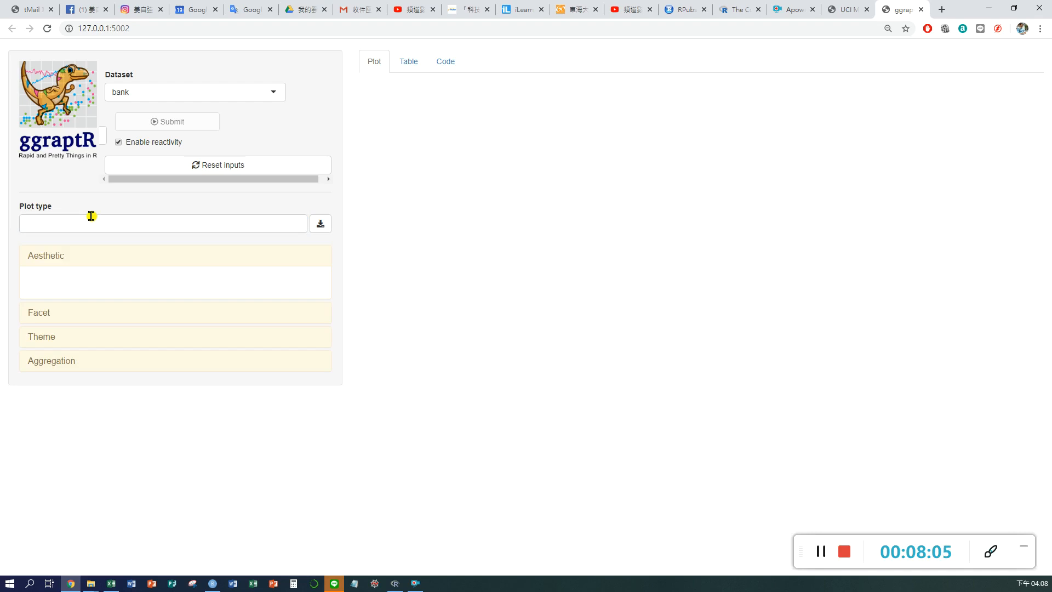
{"action": "left_click", "coordinate": [89, 216]}
{"action": "scroll", "coordinate": [93, 271], "scroll_direction": "down", "scroll_amount": 3}
{"action": "left_click", "coordinate": [52, 292]}
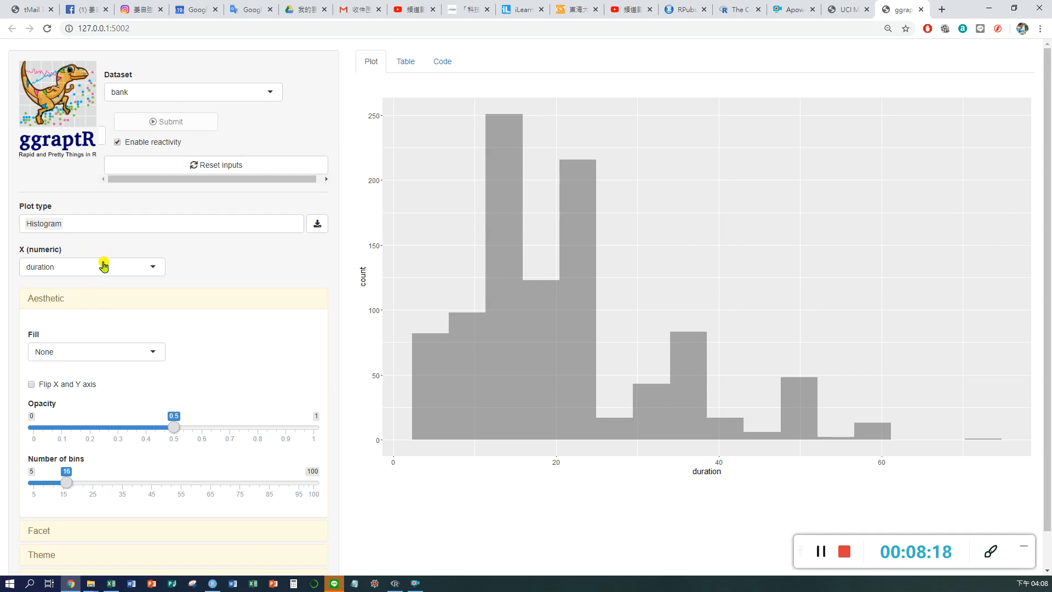
Set the histogram's numeric X variable to age and fill the bars by job
{"action": "left_click", "coordinate": [138, 265]}
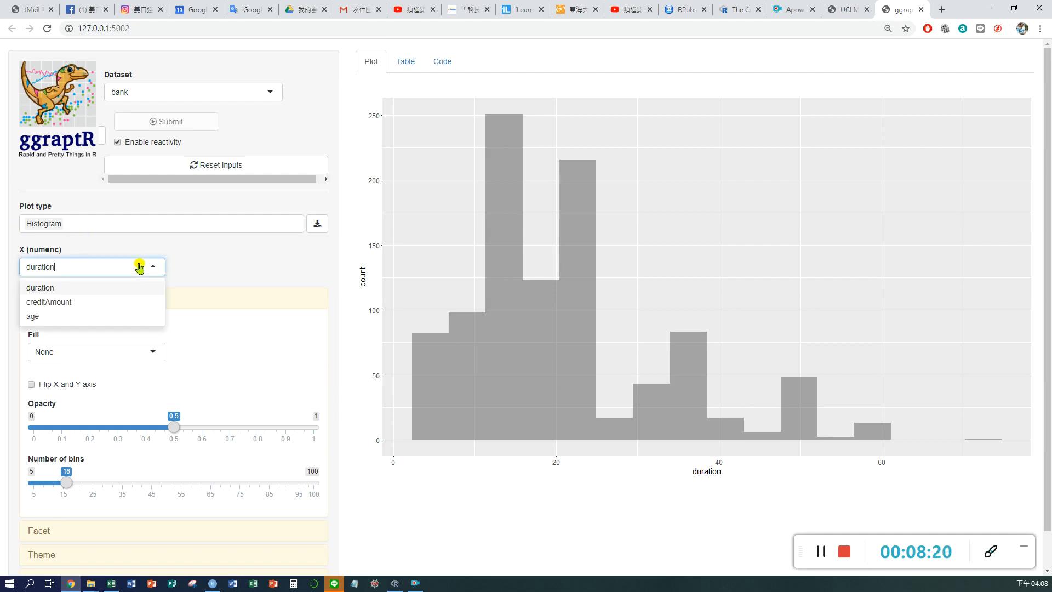
{"action": "left_click", "coordinate": [43, 317]}
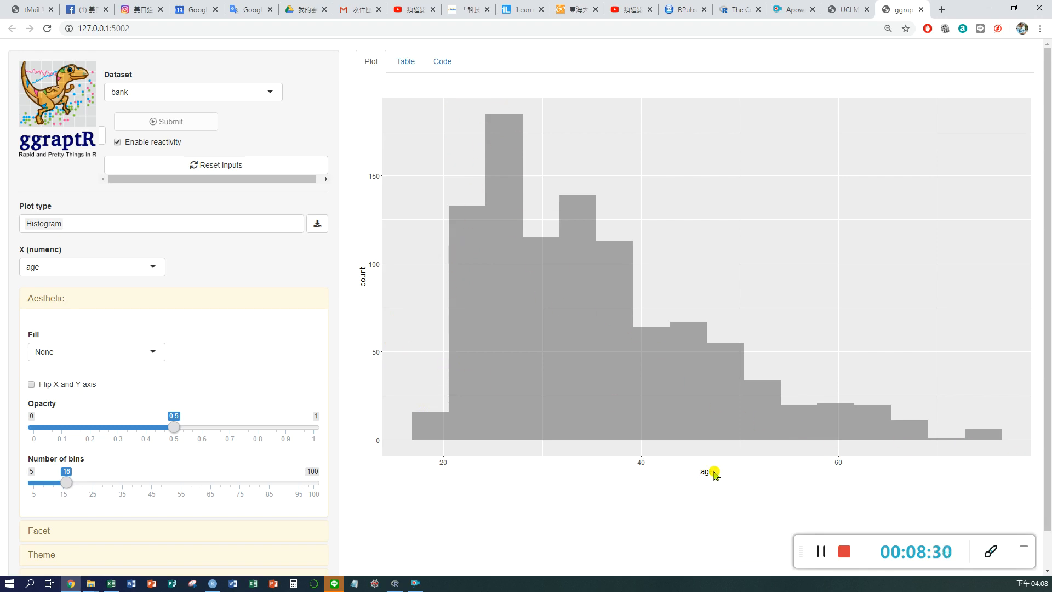
{"action": "left_click", "coordinate": [141, 351]}
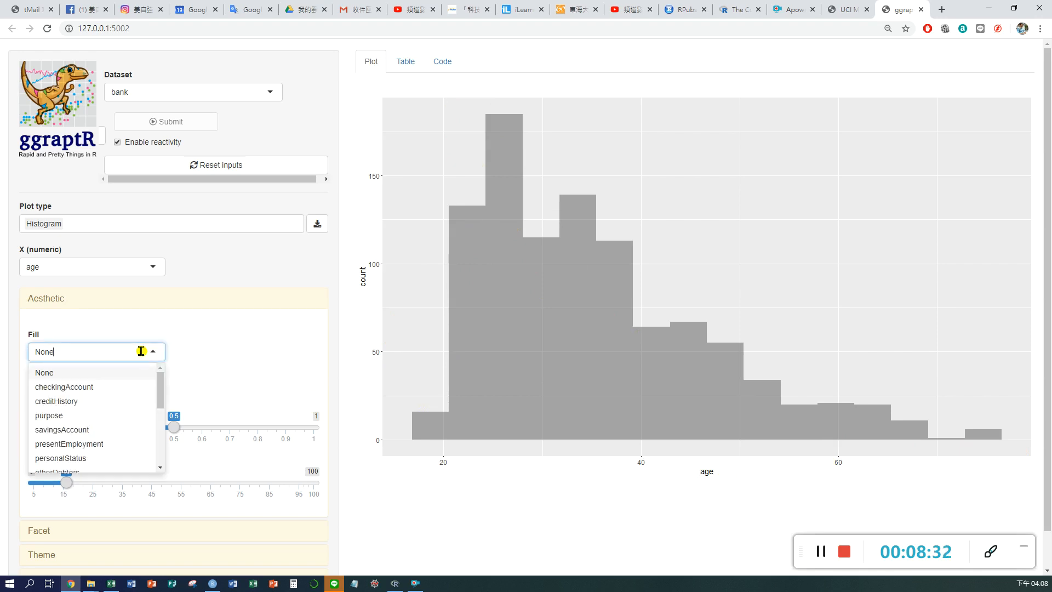
{"action": "left_click_drag", "start_coordinate": [163, 382], "coordinate": [162, 418]}
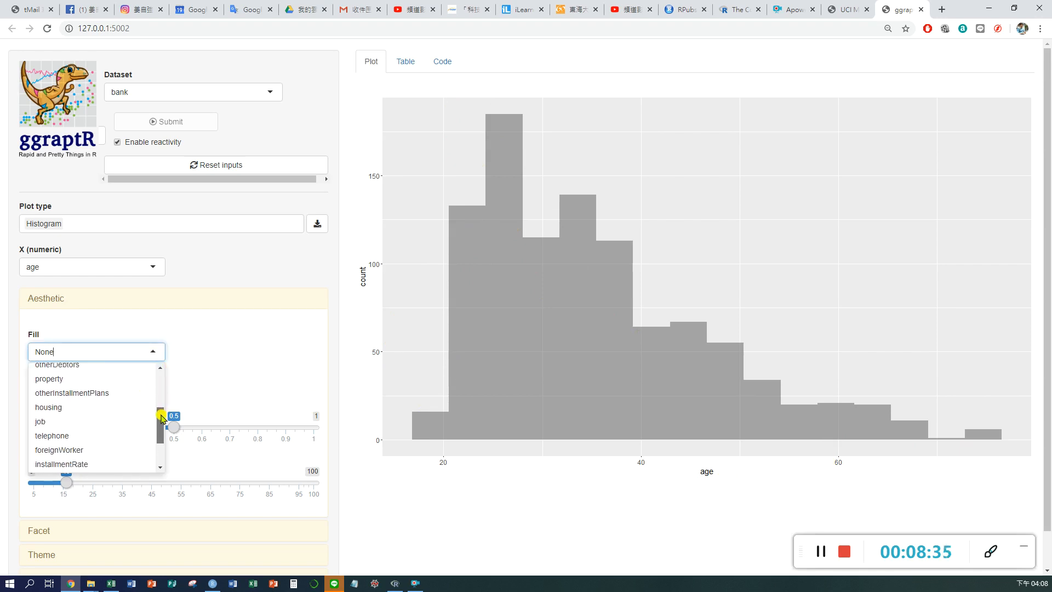
{"action": "left_click", "coordinate": [52, 422]}
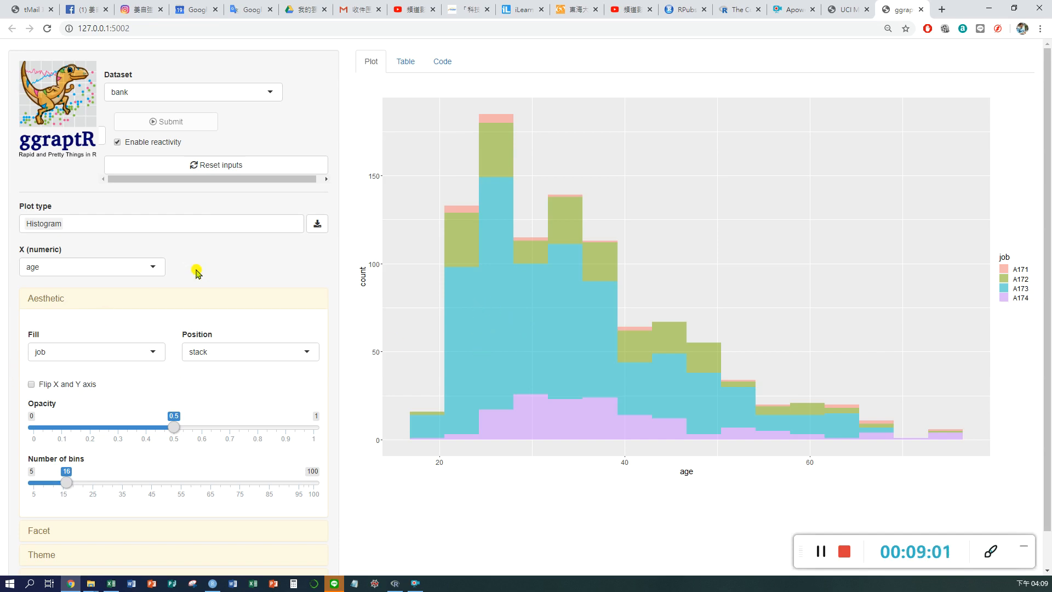
Remove Histogram as the plot type and choose Violin instead
{"action": "scroll", "coordinate": [208, 249], "scroll_direction": "down", "scroll_amount": 1}
{"action": "scroll", "coordinate": [219, 250], "scroll_direction": "up", "scroll_amount": 1}
{"action": "left_click", "coordinate": [98, 221]}
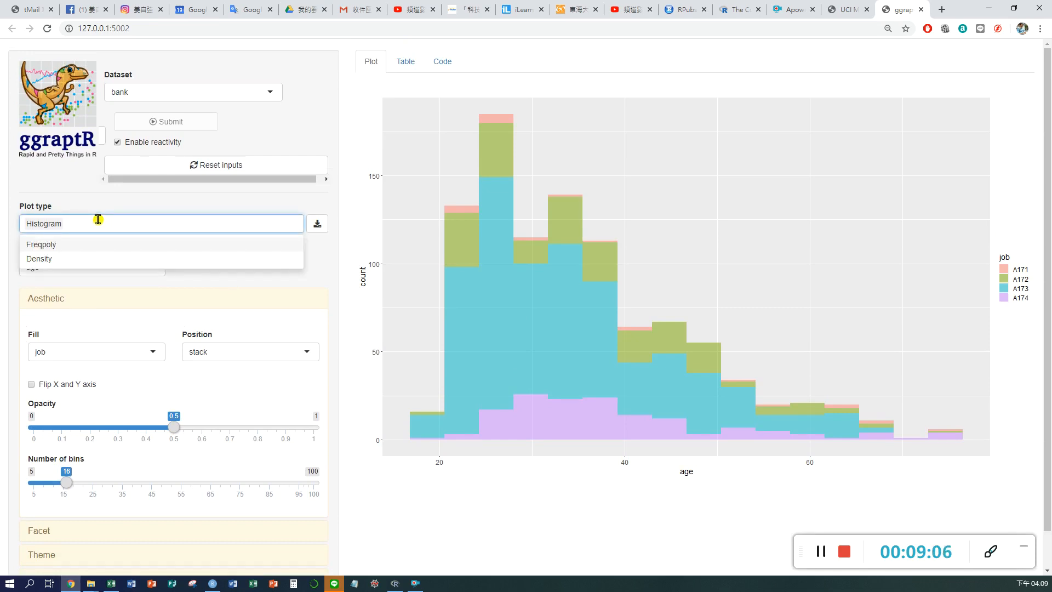
{"action": "key", "text": "BackSpace"}
{"action": "left_click", "coordinate": [97, 220]}
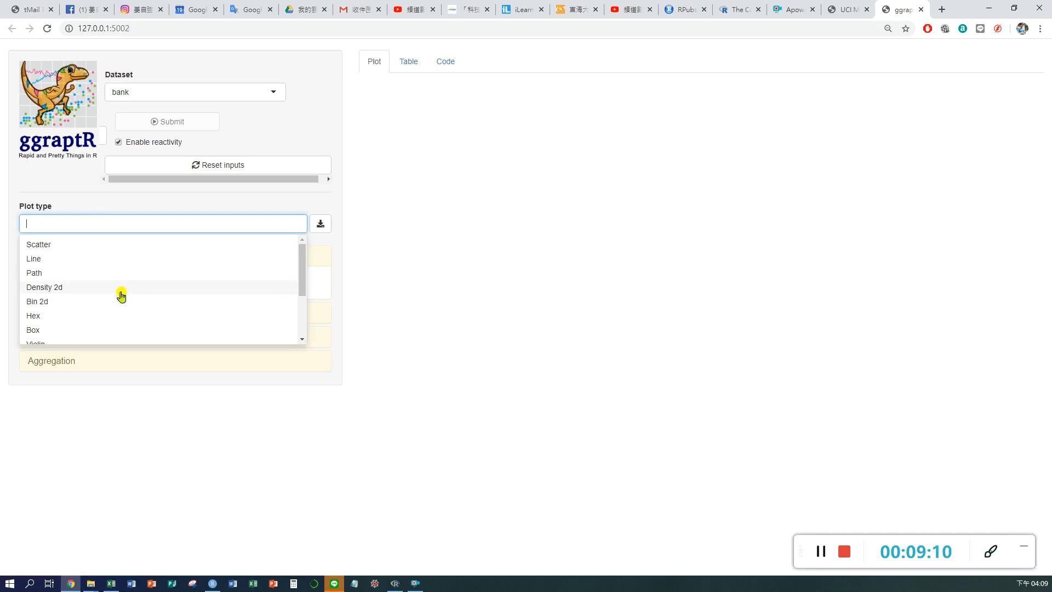
{"action": "scroll", "coordinate": [121, 296], "scroll_direction": "down", "scroll_amount": 2}
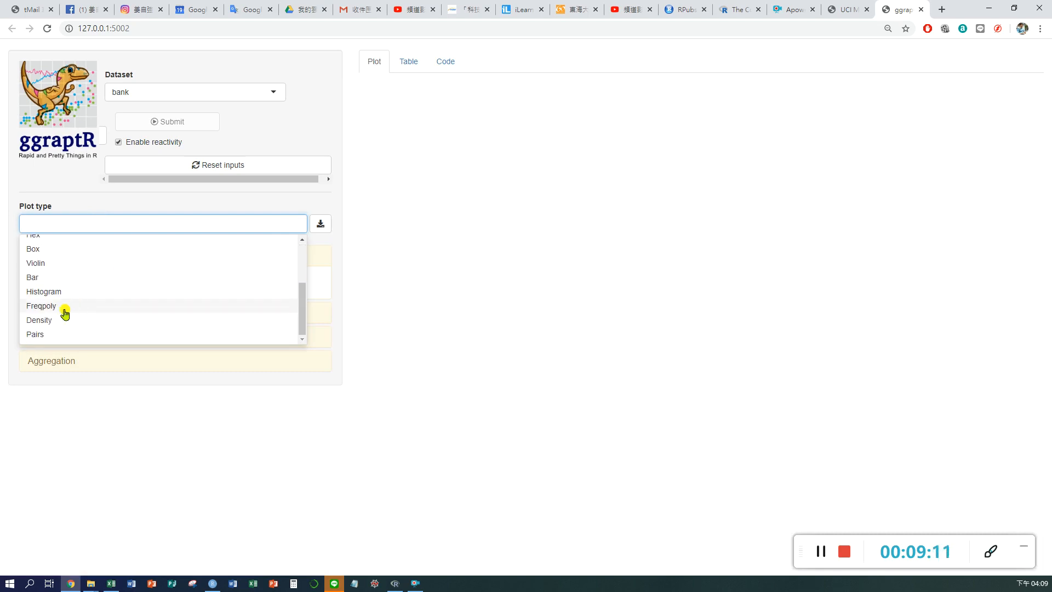
{"action": "left_click", "coordinate": [38, 263]}
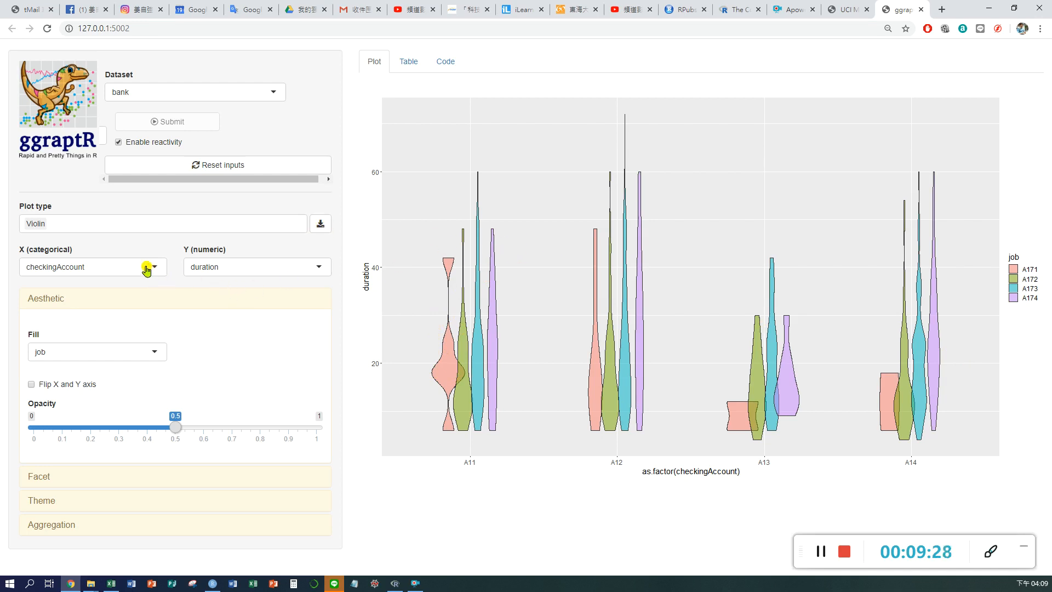
Remove Violin as the plot type and choose Bar instead
{"action": "left_click", "coordinate": [193, 221]}
{"action": "key", "text": "BackSpace"}
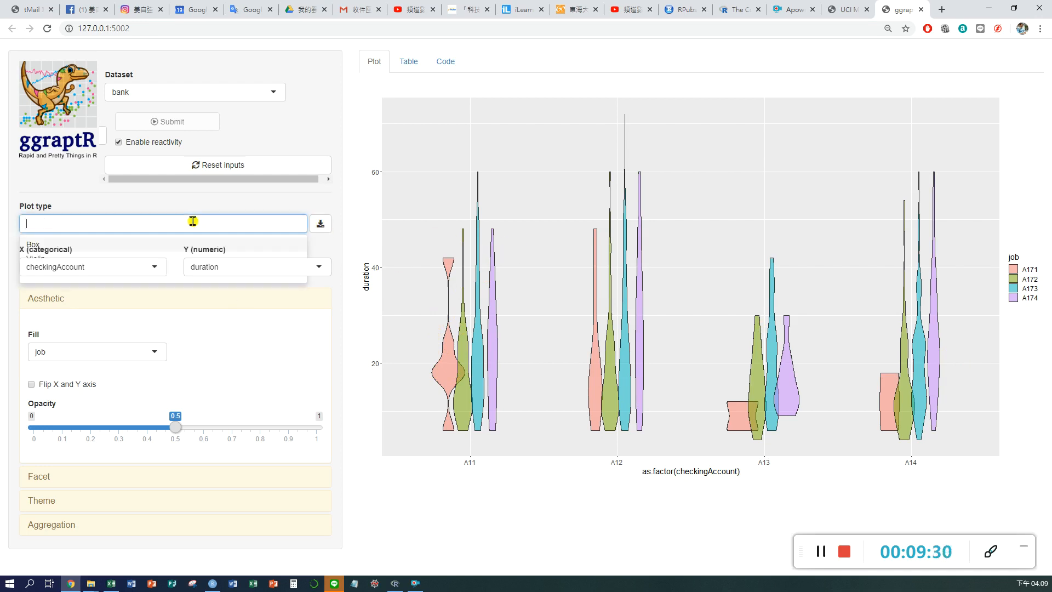
{"action": "left_click", "coordinate": [180, 220]}
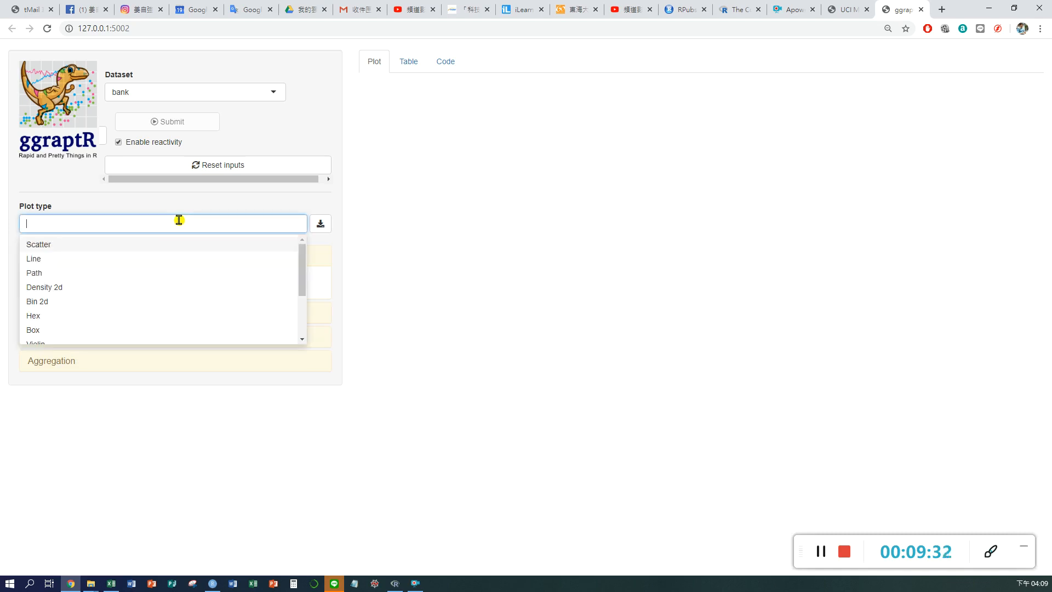
{"action": "scroll", "coordinate": [195, 271], "scroll_direction": "down", "scroll_amount": 2}
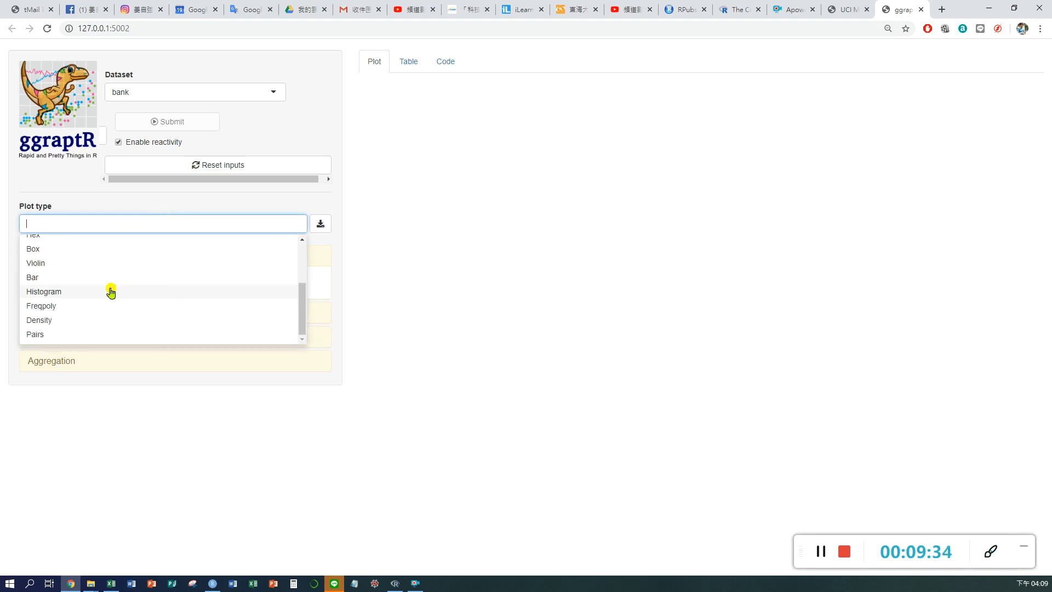
{"action": "left_click", "coordinate": [32, 276]}
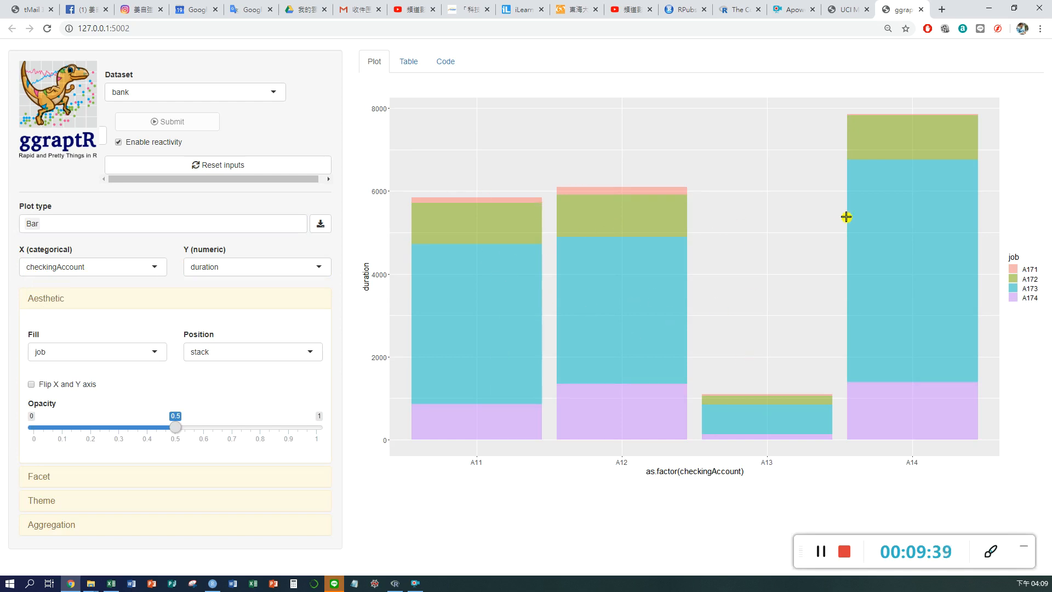
Try to replace the Bar plot type with Density
{"action": "left_click", "coordinate": [68, 227]}
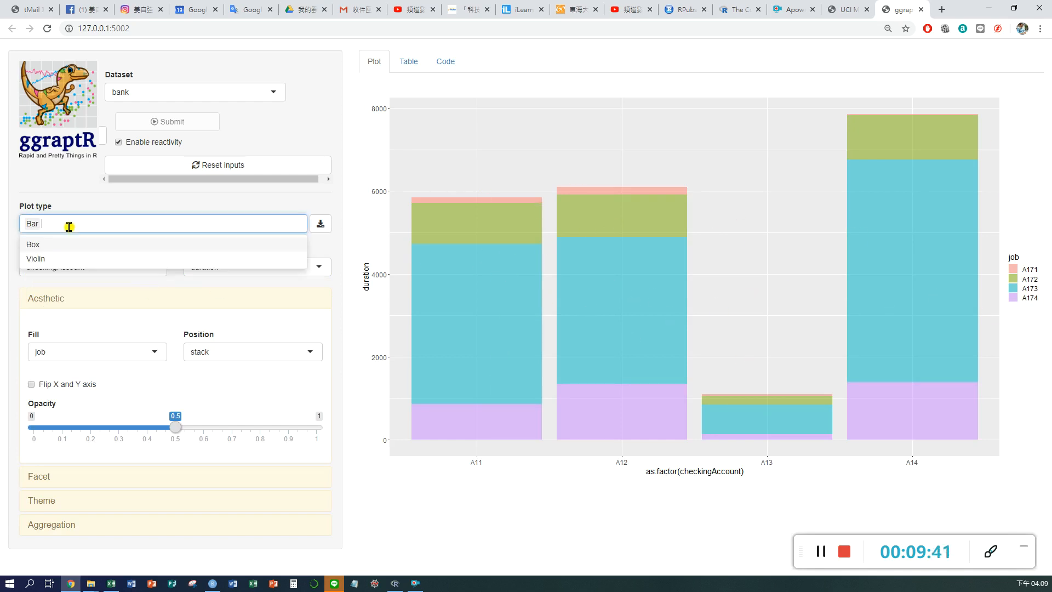
{"action": "key", "text": "BackSpace"}
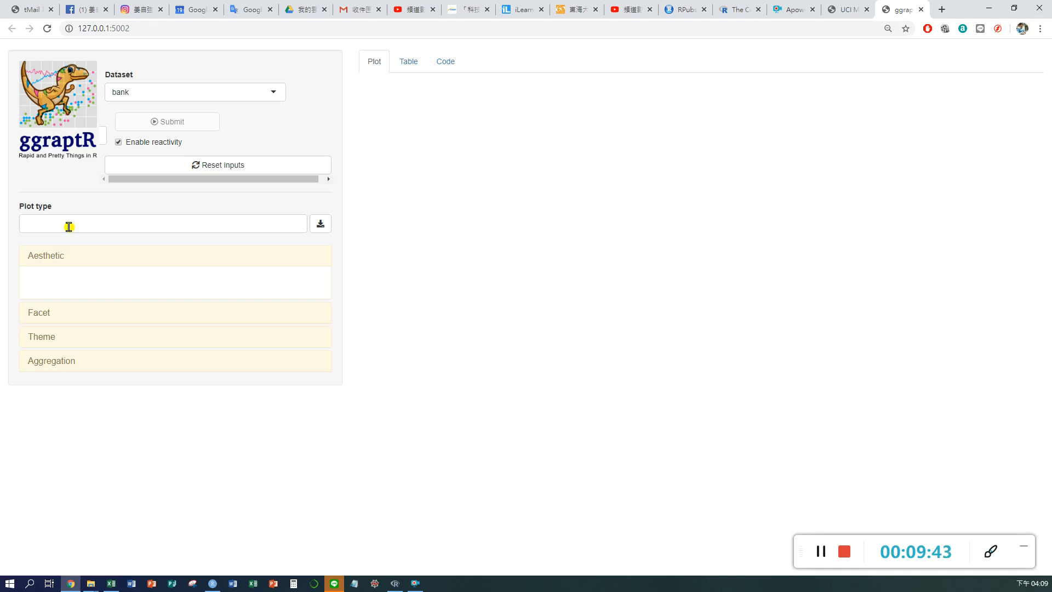
{"action": "left_click", "coordinate": [69, 226]}
{"action": "scroll", "coordinate": [144, 282], "scroll_direction": "down", "scroll_amount": 3}
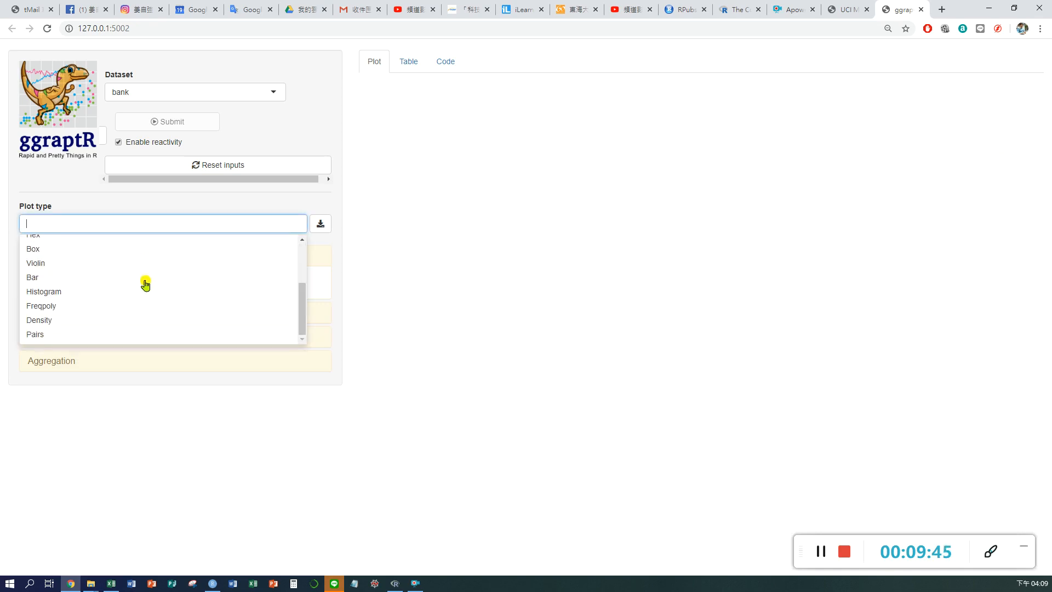
{"action": "left_click", "coordinate": [43, 320]}
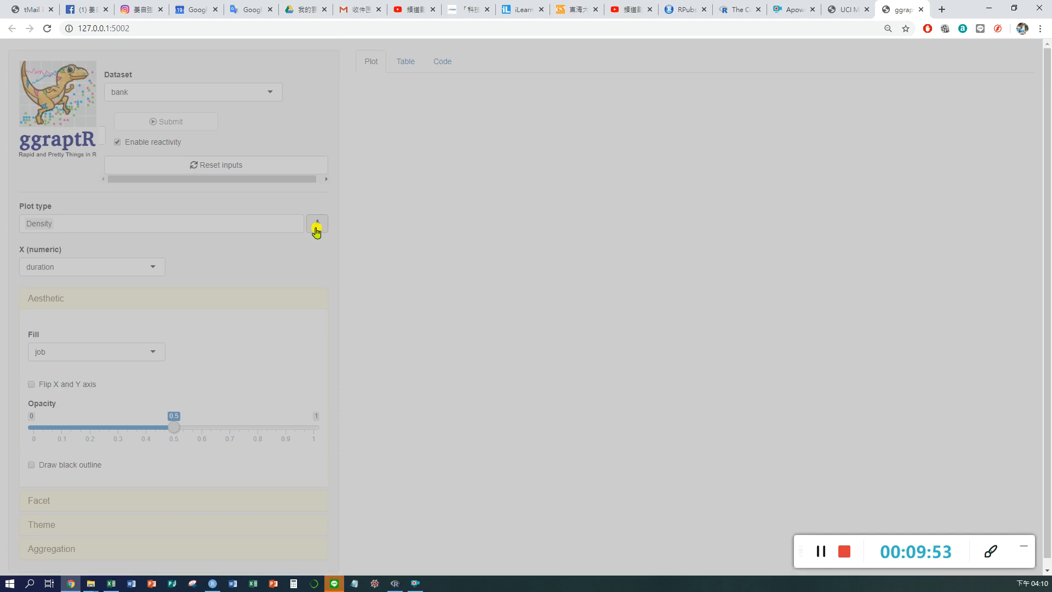
Try adding Freqpoly alongside Density, then clear both plot types
{"action": "left_click", "coordinate": [251, 224]}
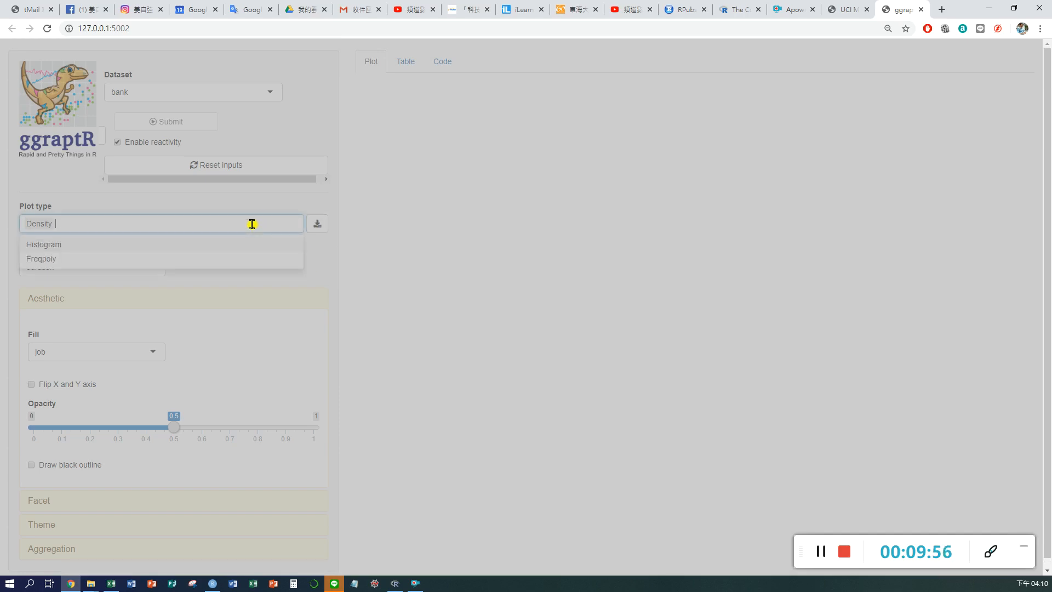
{"action": "left_click", "coordinate": [45, 260]}
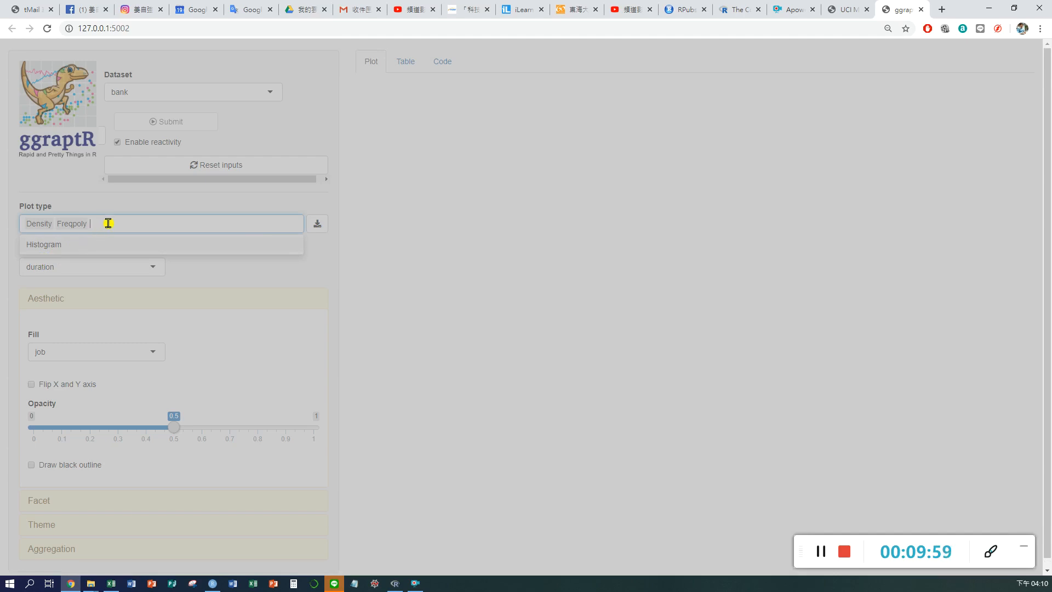
{"action": "key", "text": "BackSpace"}
{"action": "key", "text": "BackSpace"}
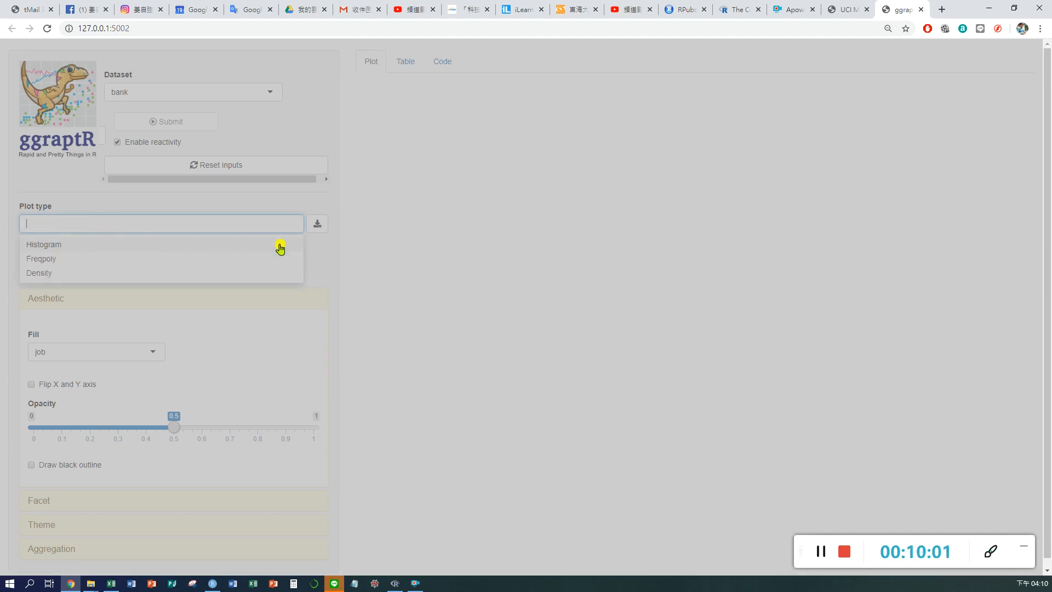
{"action": "left_click", "coordinate": [371, 259]}
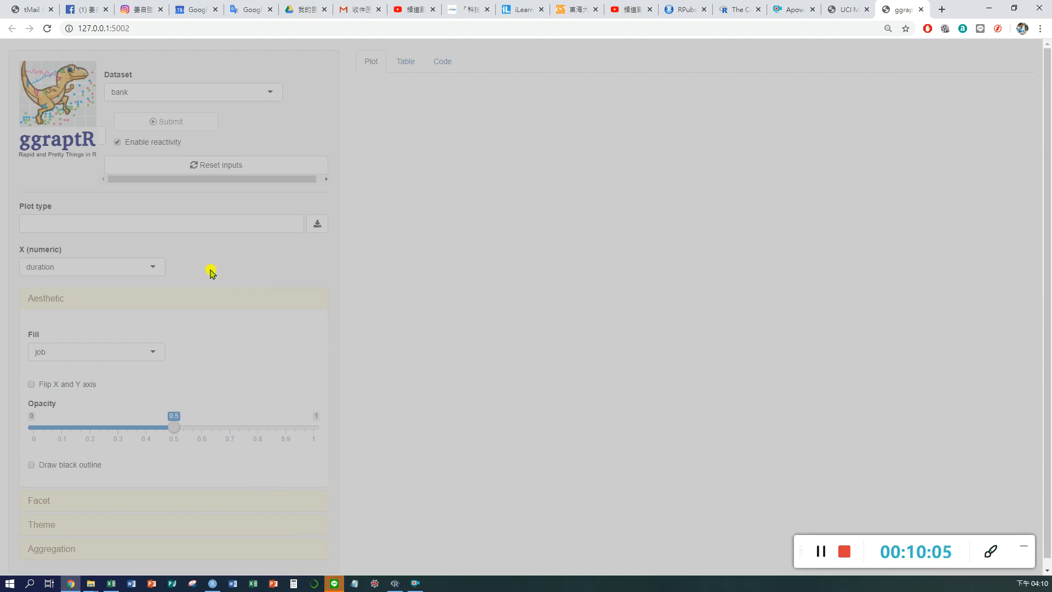
Reload the ggraptR page, switch to Rattle and execute the interactive GGRaptR exploration again, then return to the relaunched ggraptR page
{"action": "left_click", "coordinate": [47, 28]}
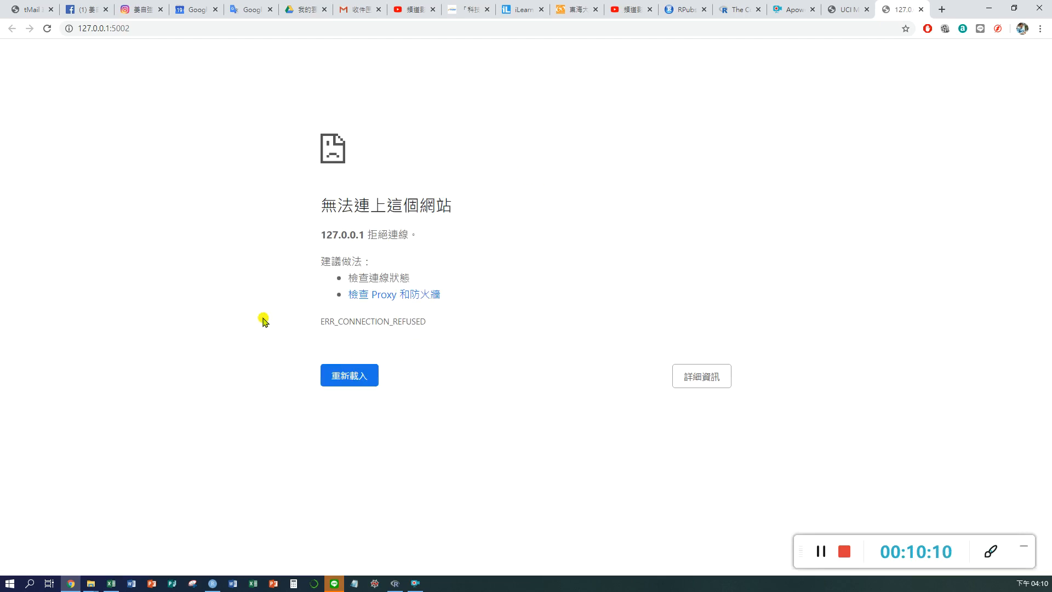
{"action": "left_click", "coordinate": [357, 382]}
{"action": "left_click", "coordinate": [394, 583]}
{"action": "left_click", "coordinate": [85, 83]}
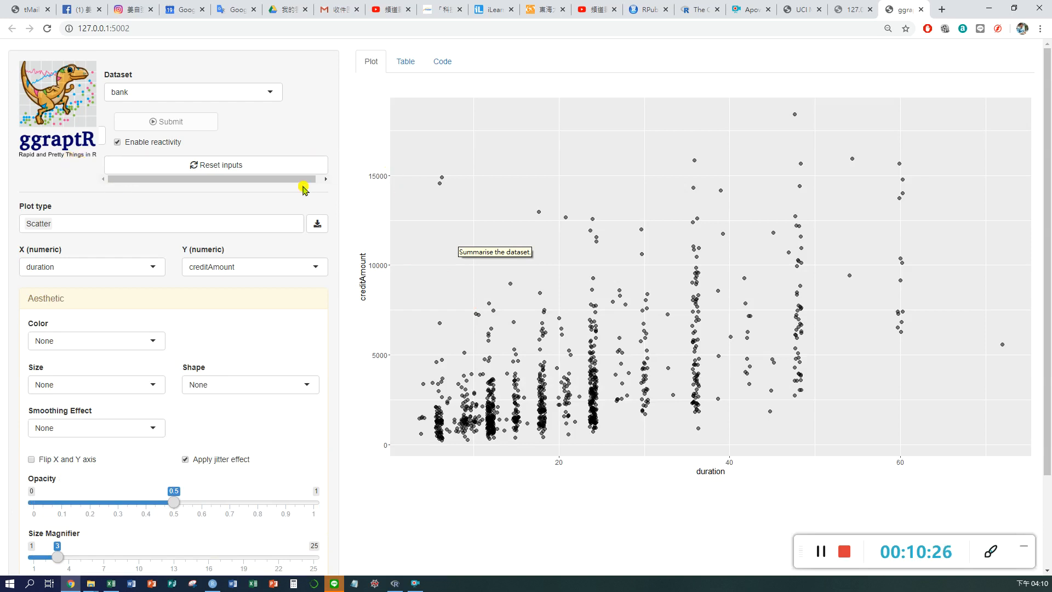
{"action": "left_click", "coordinate": [397, 584]}
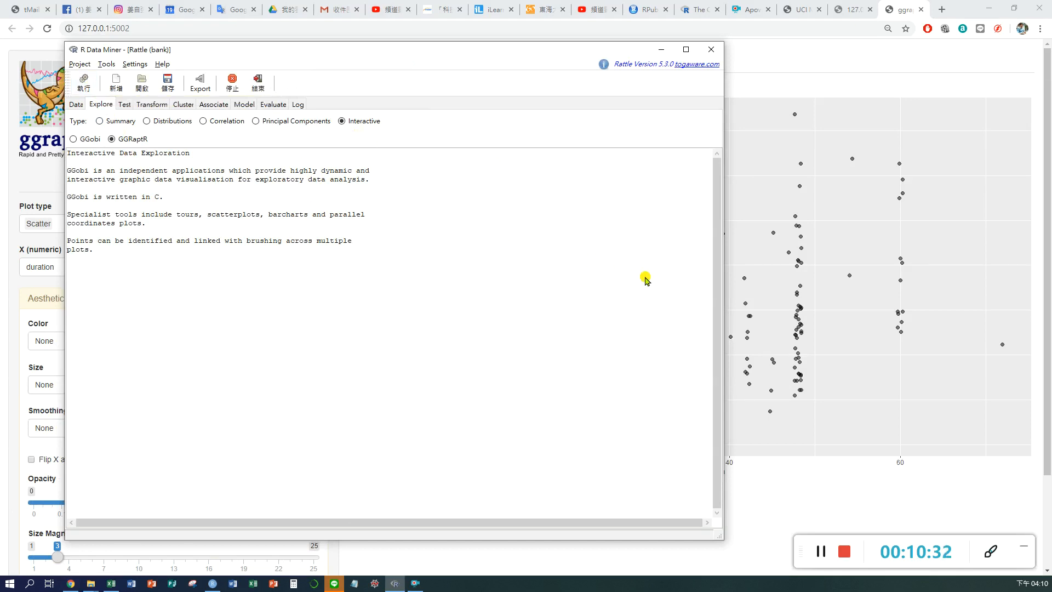
{"action": "left_click", "coordinate": [791, 492]}
Remove Scatter as the plot type and choose Pairs instead
{"action": "left_click", "coordinate": [83, 219]}
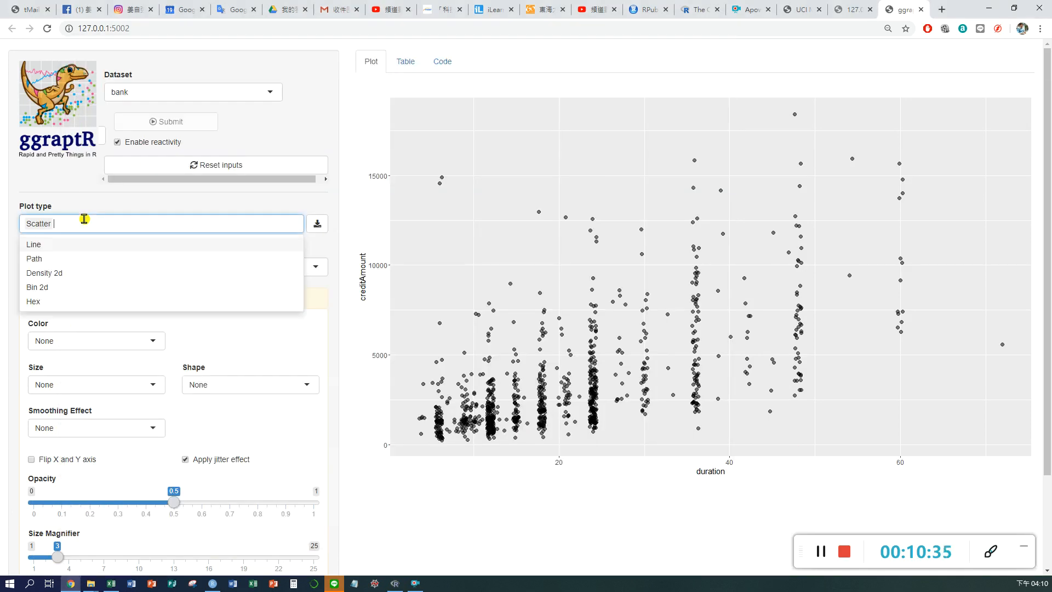
{"action": "key", "text": "BackSpace"}
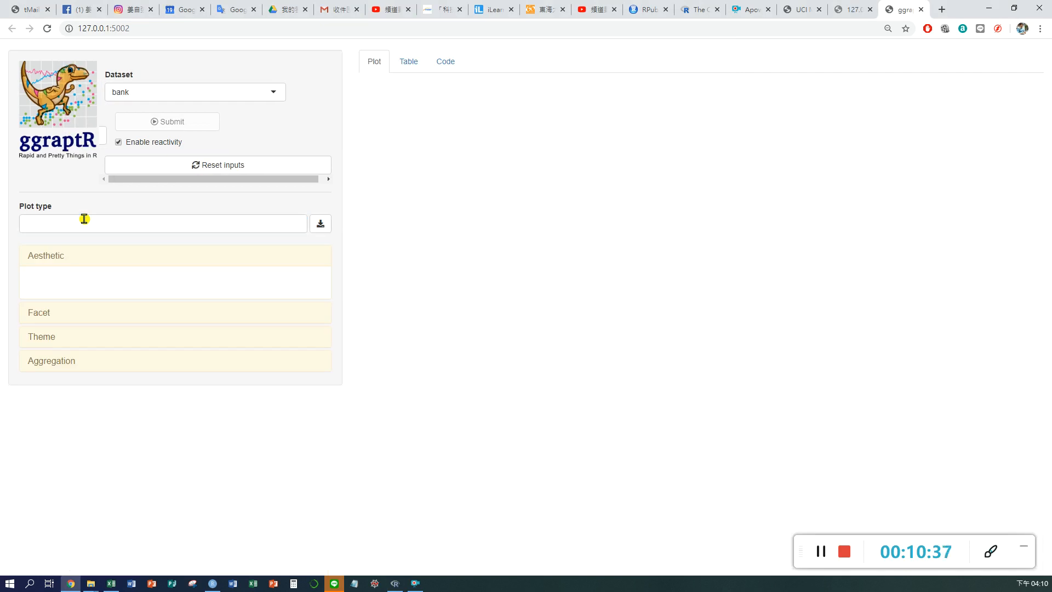
{"action": "left_click", "coordinate": [83, 219]}
{"action": "scroll", "coordinate": [73, 256], "scroll_direction": "down", "scroll_amount": 2}
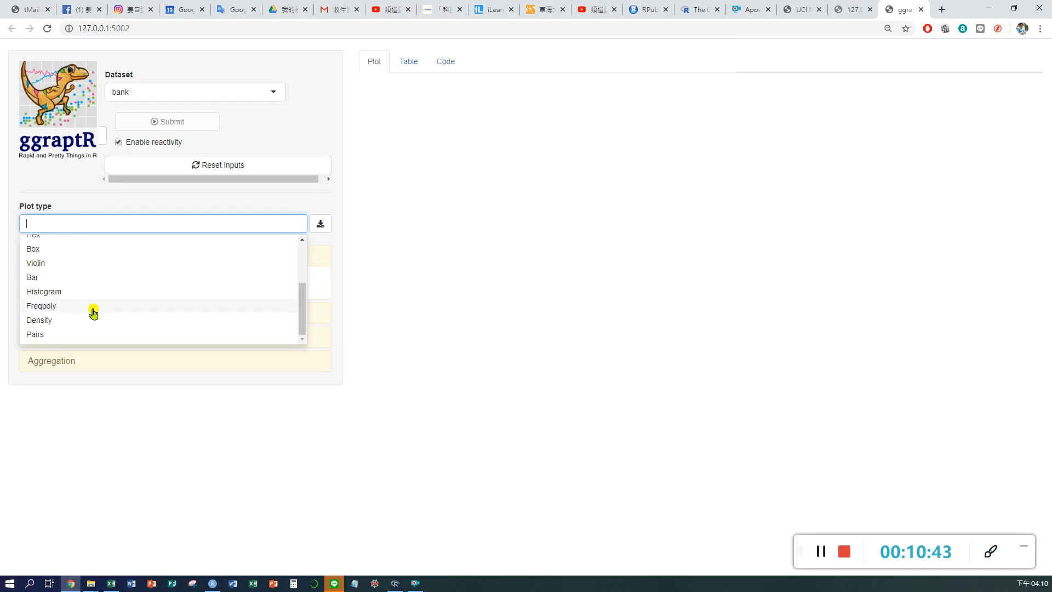
{"action": "left_click", "coordinate": [33, 333]}
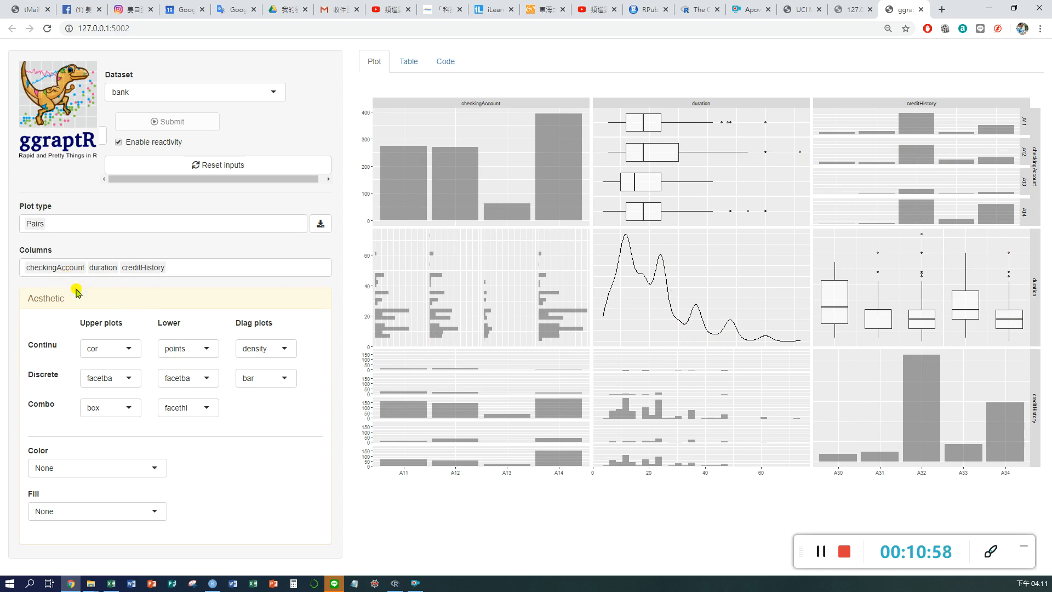
{"action": "left_click", "coordinate": [127, 352]}
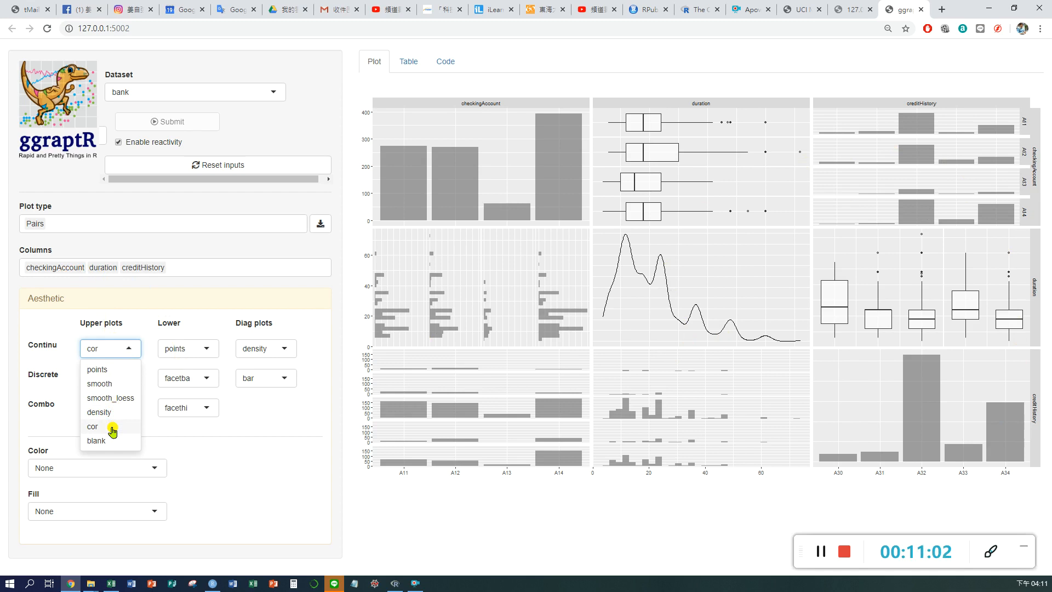
{"action": "left_click", "coordinate": [256, 427]}
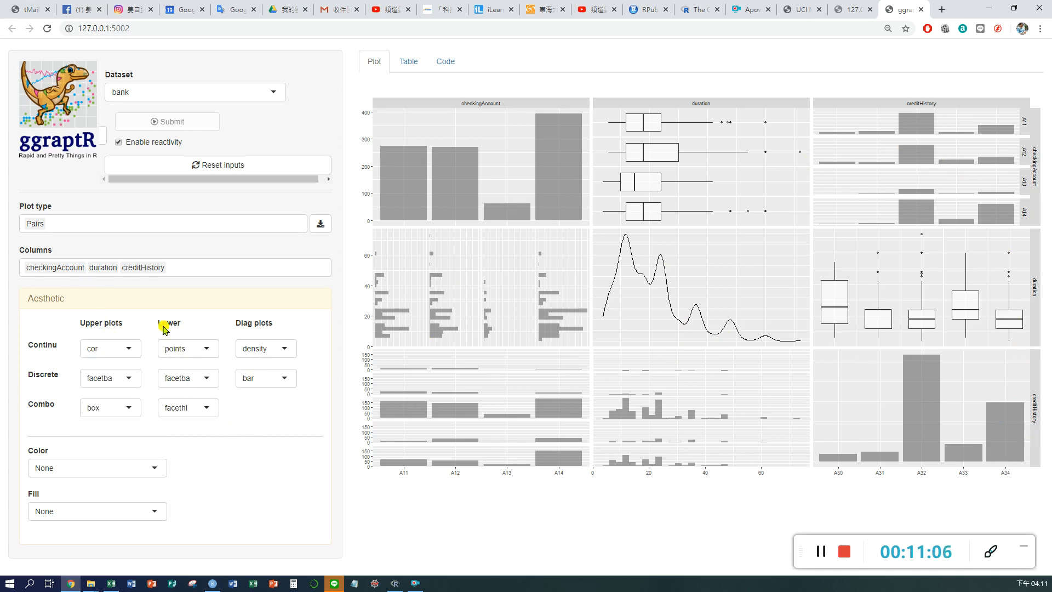
Colour the pairs plot by creditRisks and fill it by checkingAccount
{"action": "left_click", "coordinate": [158, 467]}
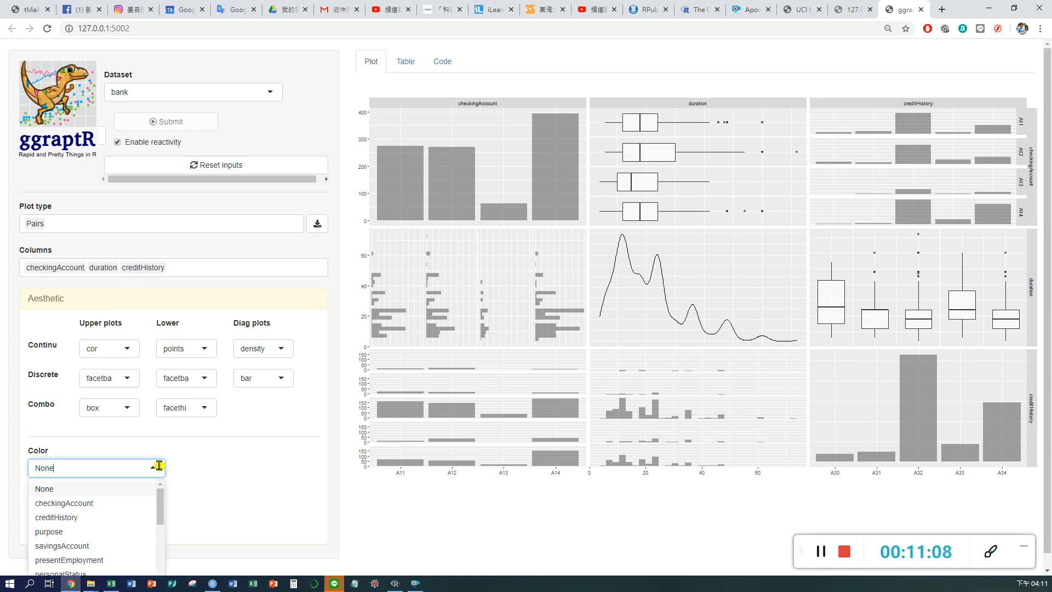
{"action": "scroll", "coordinate": [199, 475], "scroll_direction": "down", "scroll_amount": 1}
{"action": "left_click_drag", "start_coordinate": [160, 492], "coordinate": [157, 559]}
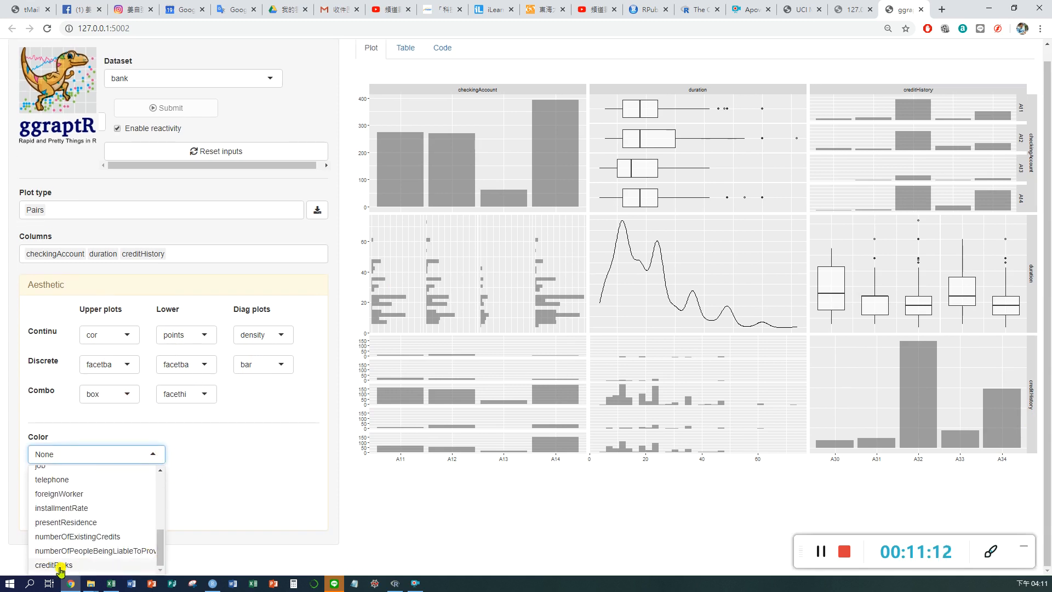
{"action": "left_click", "coordinate": [58, 565]}
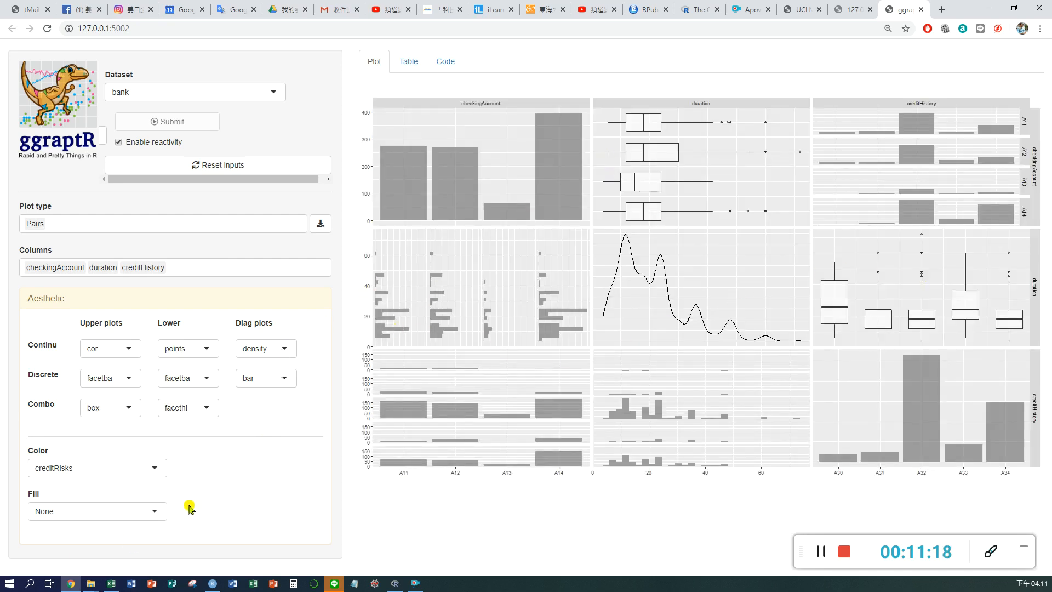
{"action": "left_click", "coordinate": [156, 519]}
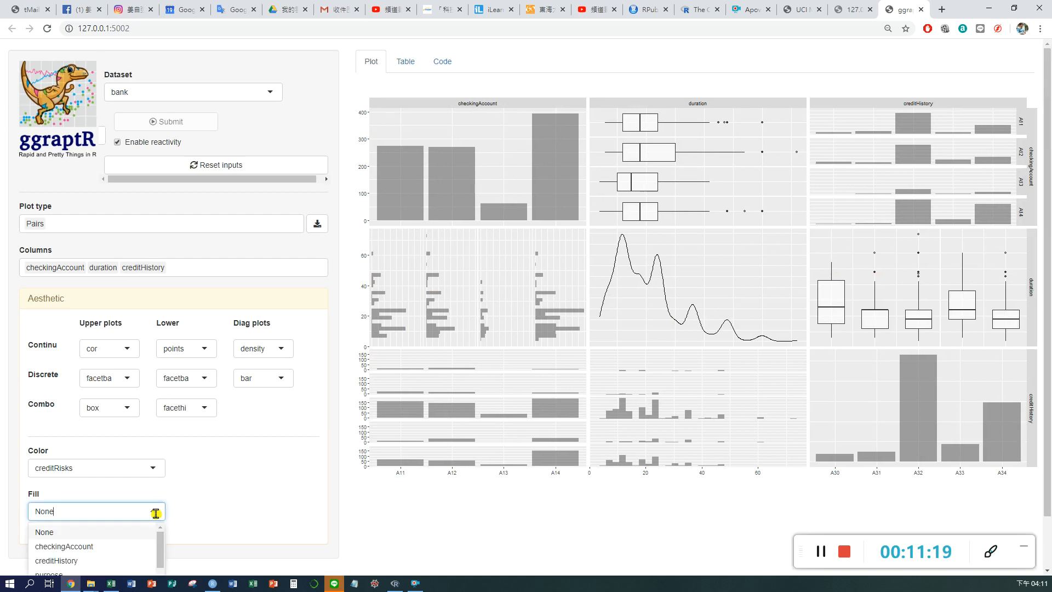
{"action": "left_click", "coordinate": [109, 548]}
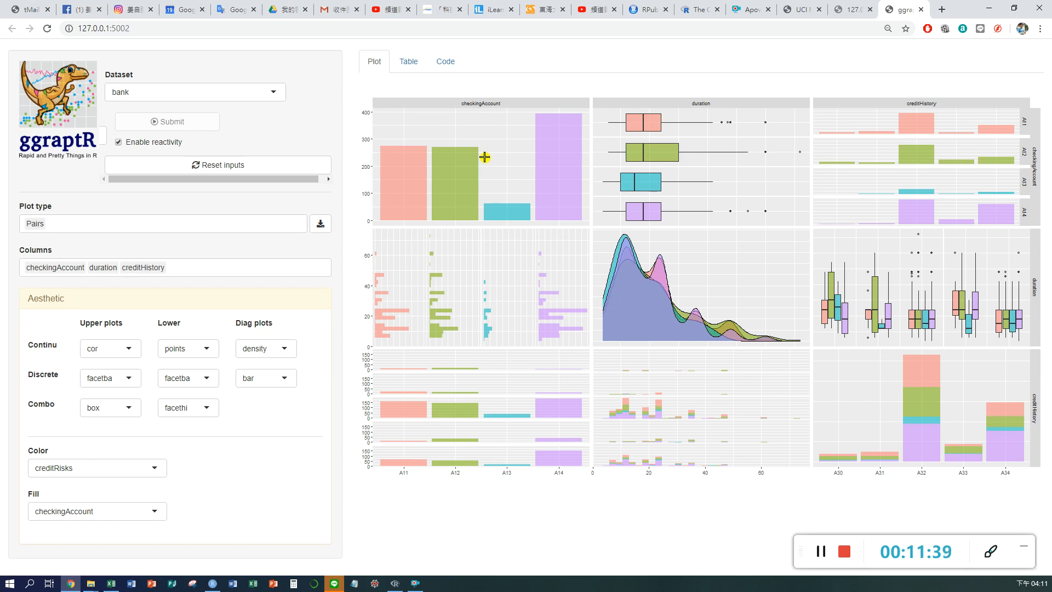
Remove Pairs as the plot type and choose Box instead
{"action": "left_click", "coordinate": [83, 226]}
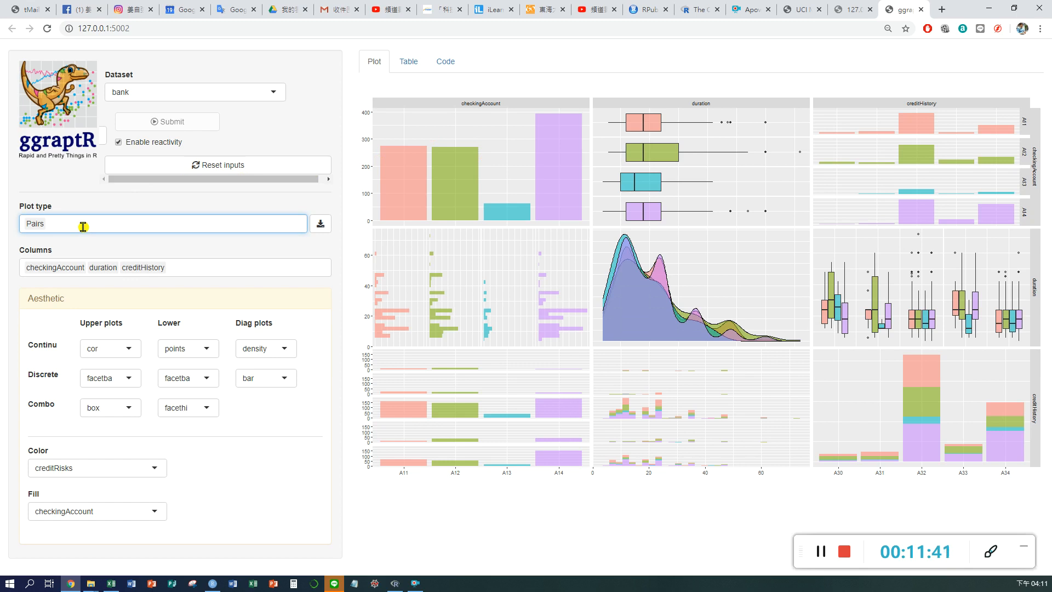
{"action": "key", "text": "BackSpace"}
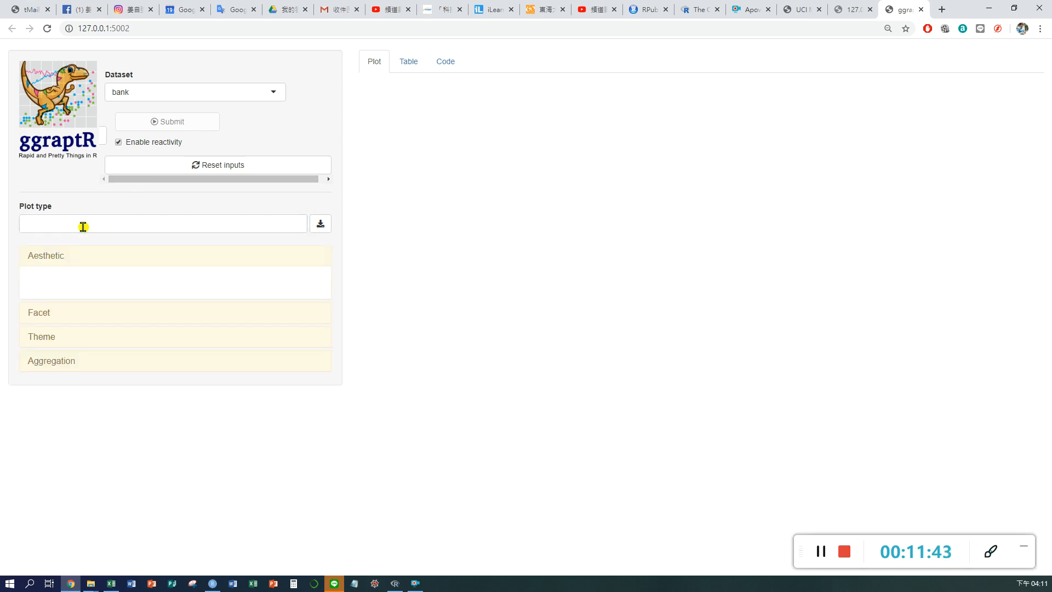
{"action": "left_click", "coordinate": [82, 226]}
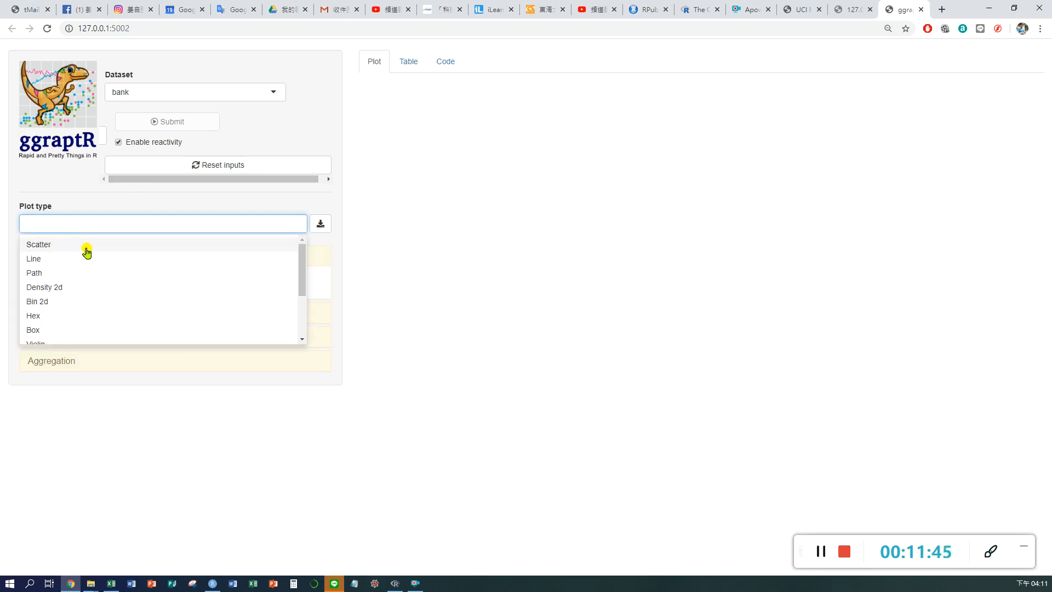
{"action": "scroll", "coordinate": [81, 257], "scroll_direction": "down", "scroll_amount": 3}
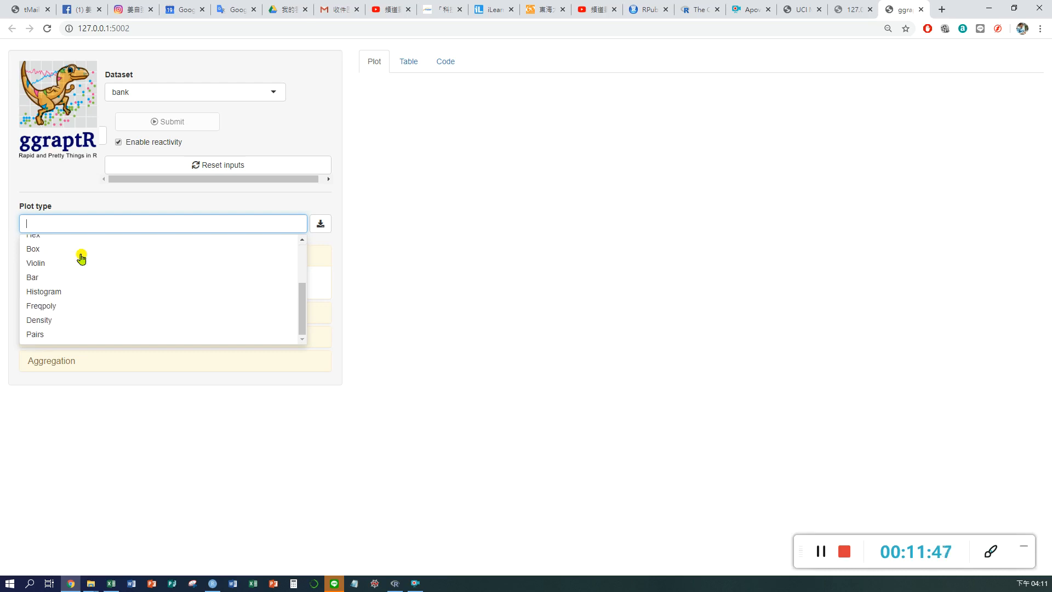
{"action": "scroll", "coordinate": [81, 258], "scroll_direction": "up", "scroll_amount": 3}
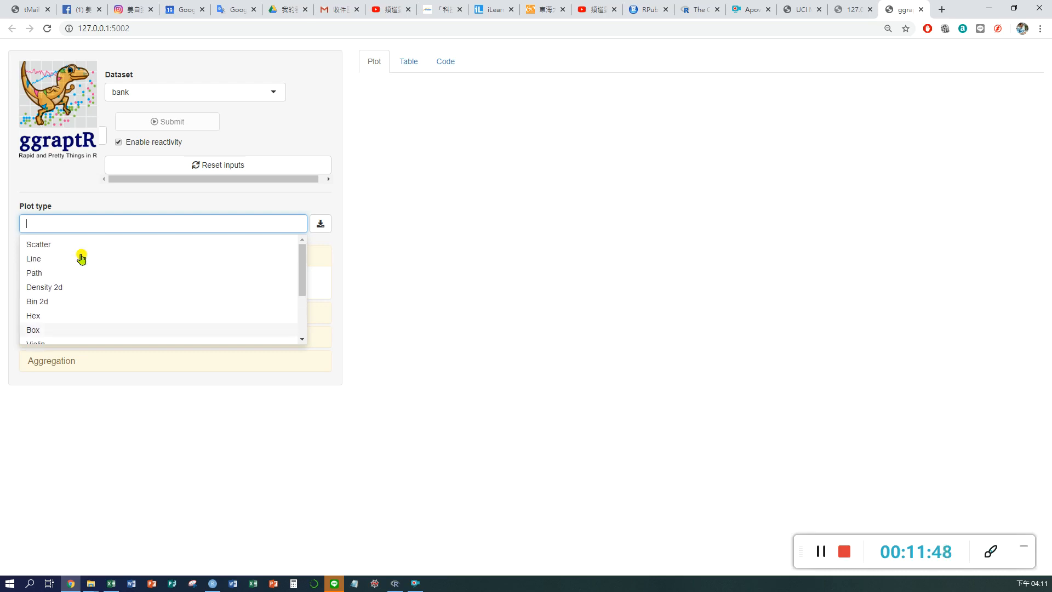
{"action": "left_click", "coordinate": [231, 208]}
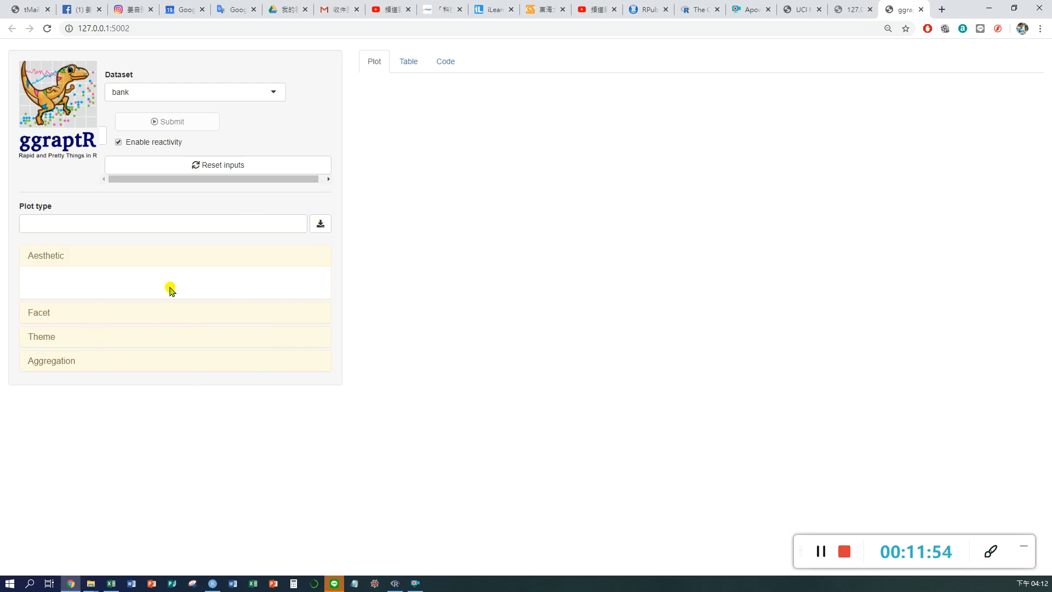
{"action": "left_click", "coordinate": [89, 221]}
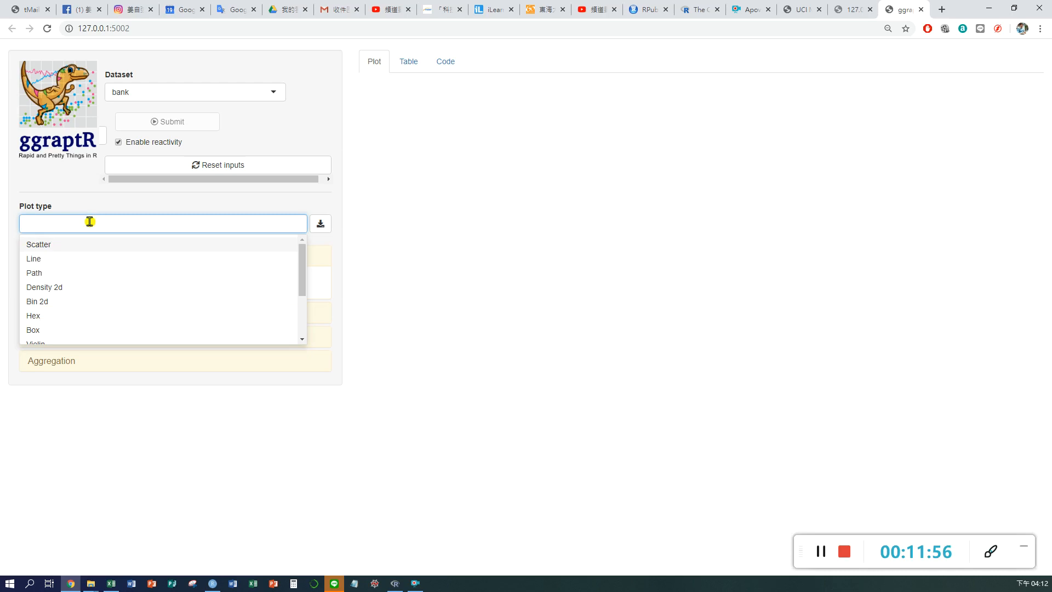
{"action": "left_click", "coordinate": [63, 329]}
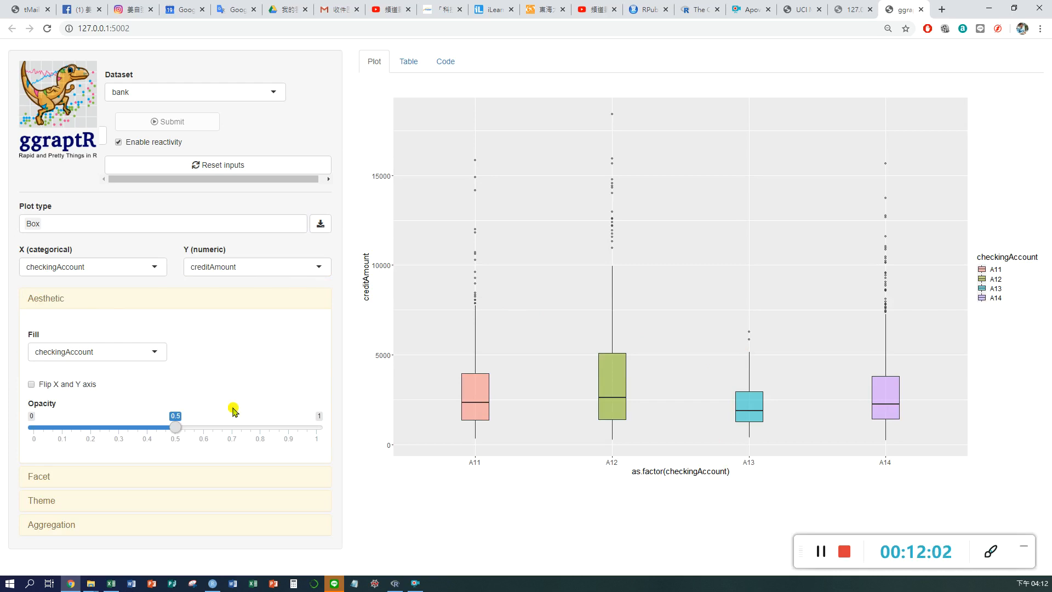
Expand the facet settings, wrap the box plot into facets by purpose, and look over the faceted plots
{"action": "left_click", "coordinate": [37, 481]}
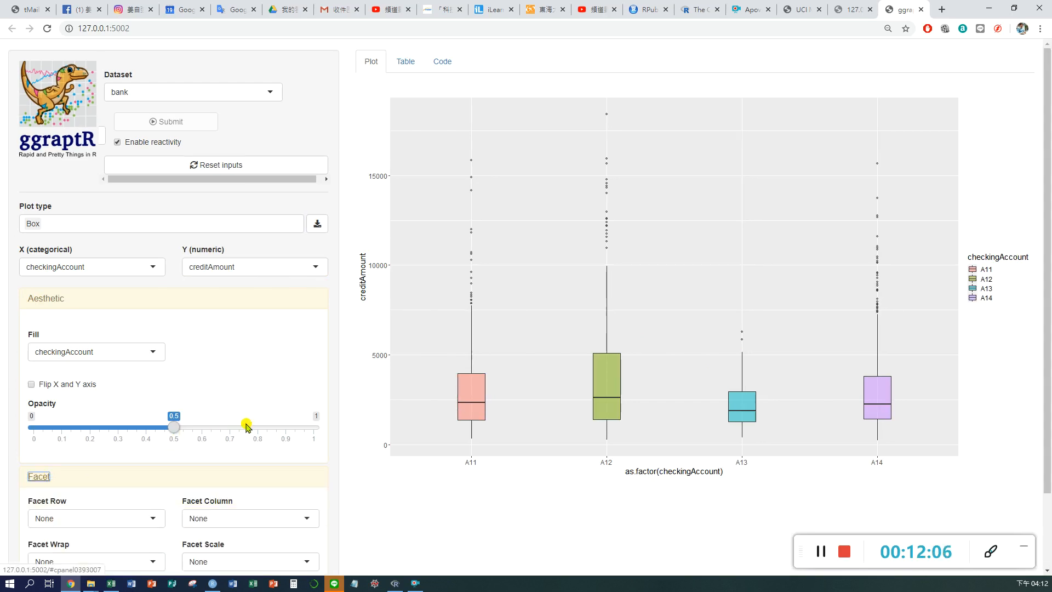
{"action": "scroll", "coordinate": [246, 426], "scroll_direction": "down", "scroll_amount": 2}
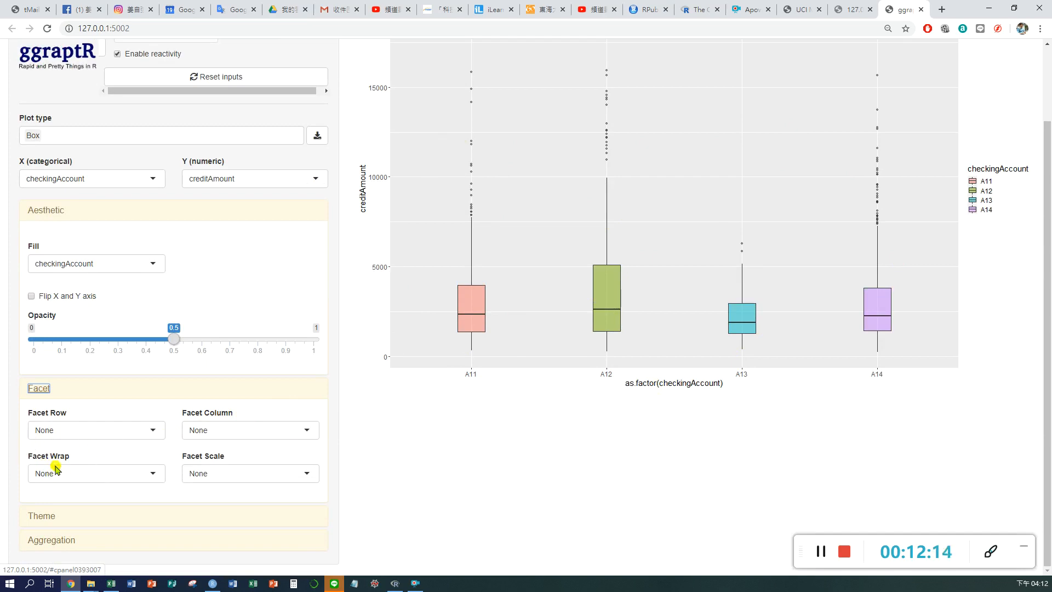
{"action": "left_click", "coordinate": [143, 474]}
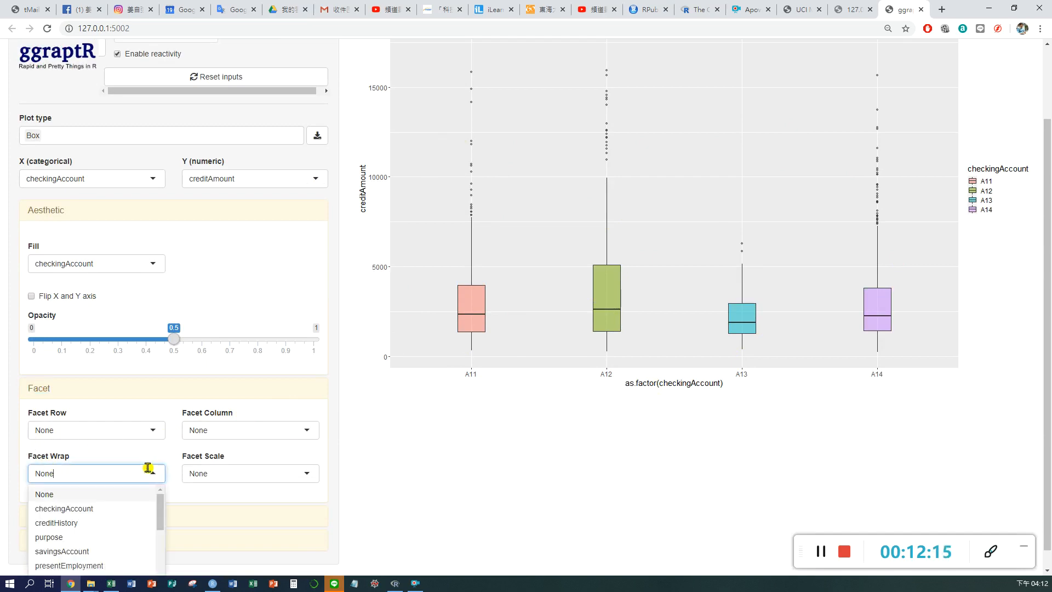
{"action": "left_click", "coordinate": [60, 537]}
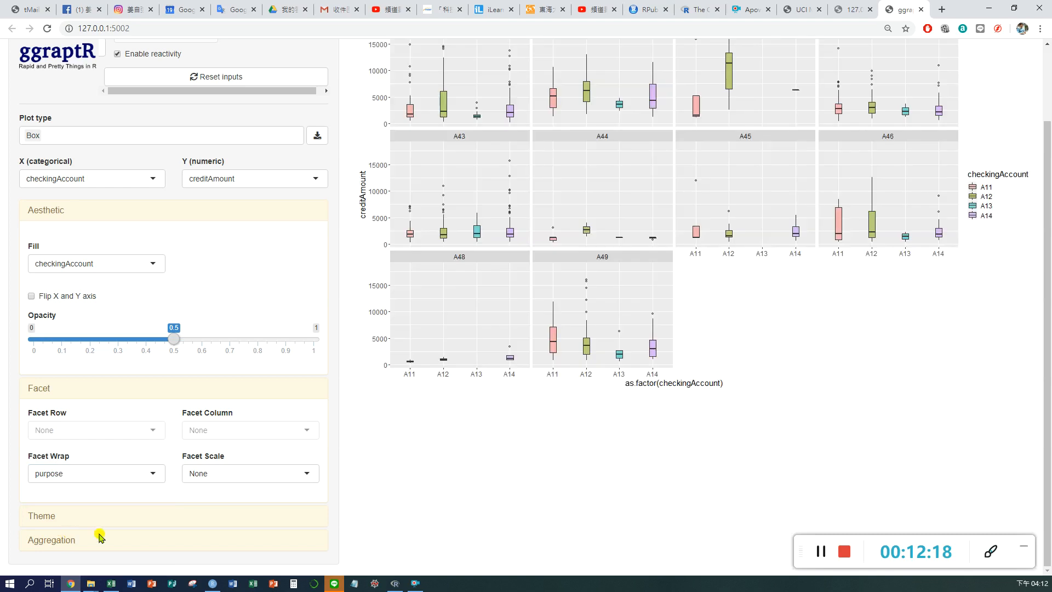
{"action": "scroll", "coordinate": [778, 325], "scroll_direction": "up", "scroll_amount": 2}
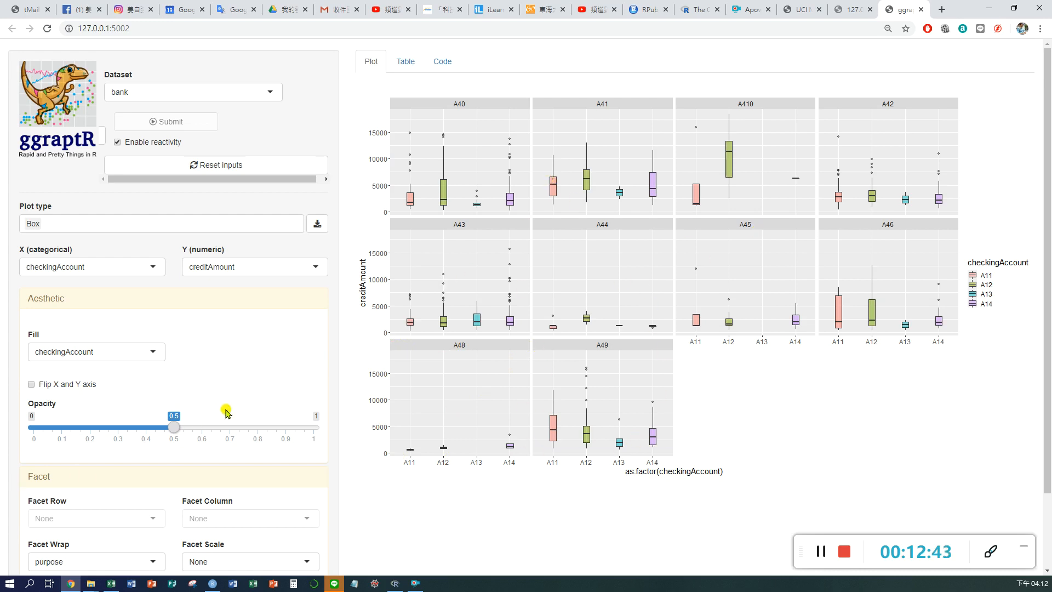
{"action": "scroll", "coordinate": [244, 404], "scroll_direction": "down", "scroll_amount": 2}
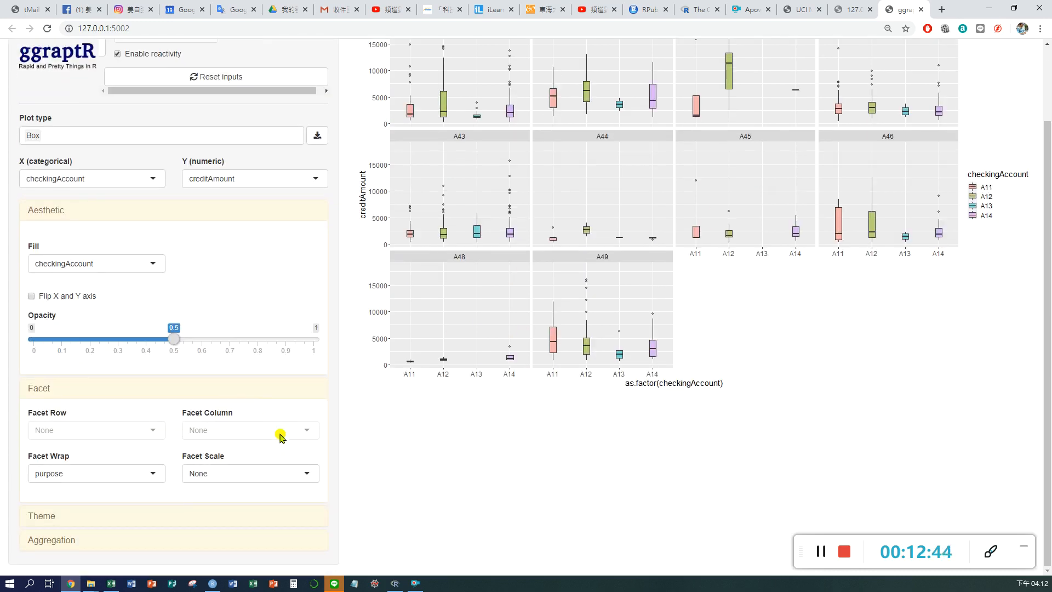
{"action": "scroll", "coordinate": [280, 433], "scroll_direction": "up", "scroll_amount": 2}
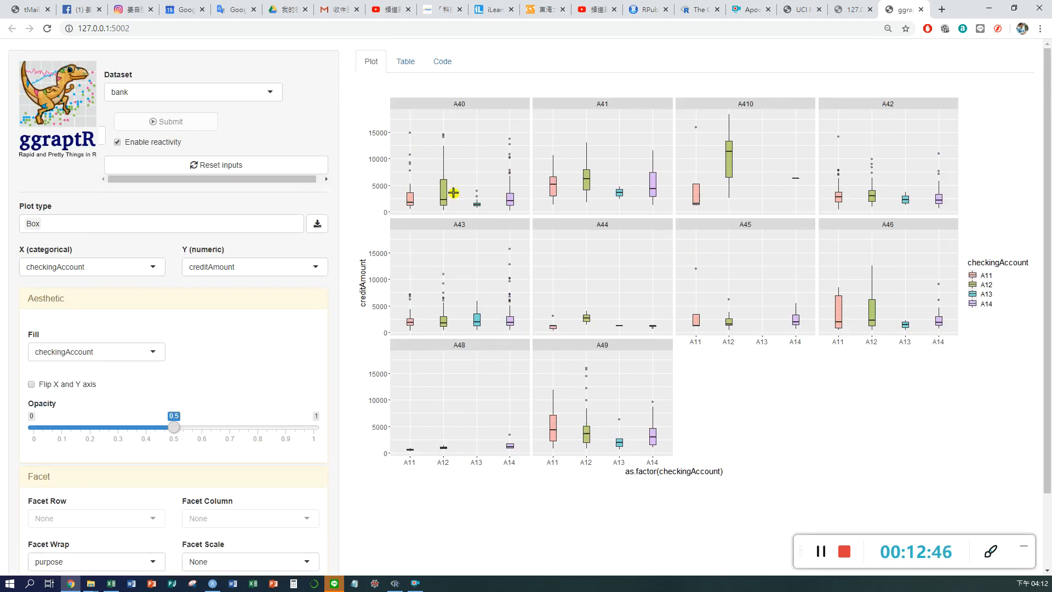